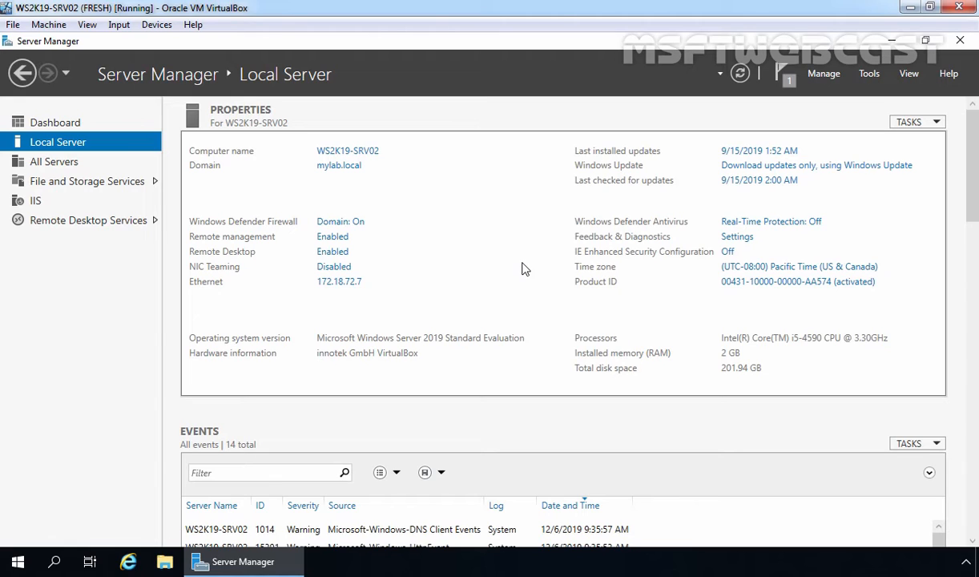
Step: Add WS2K19-SRV03 as a managed server and list both servers under All Servers
click(823, 73)
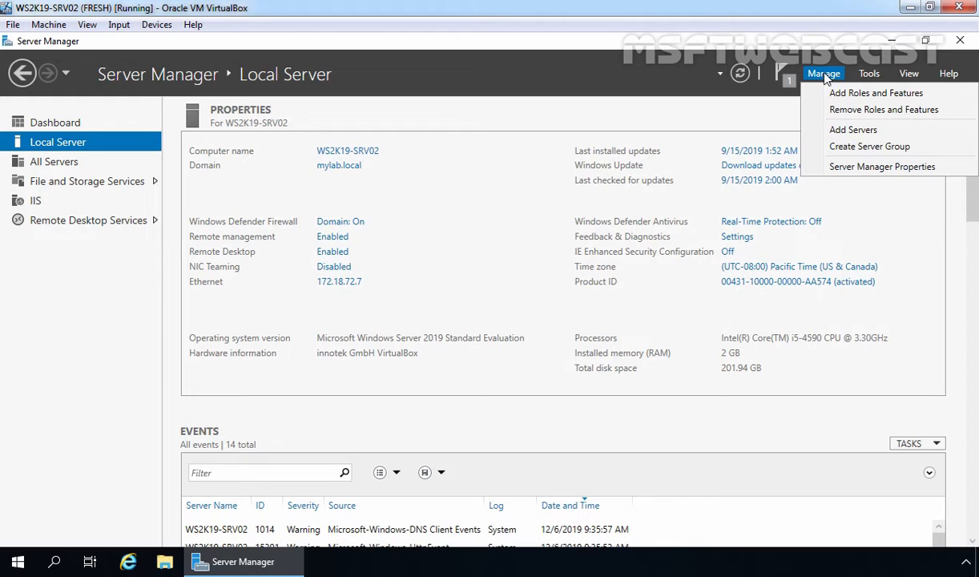
click(835, 129)
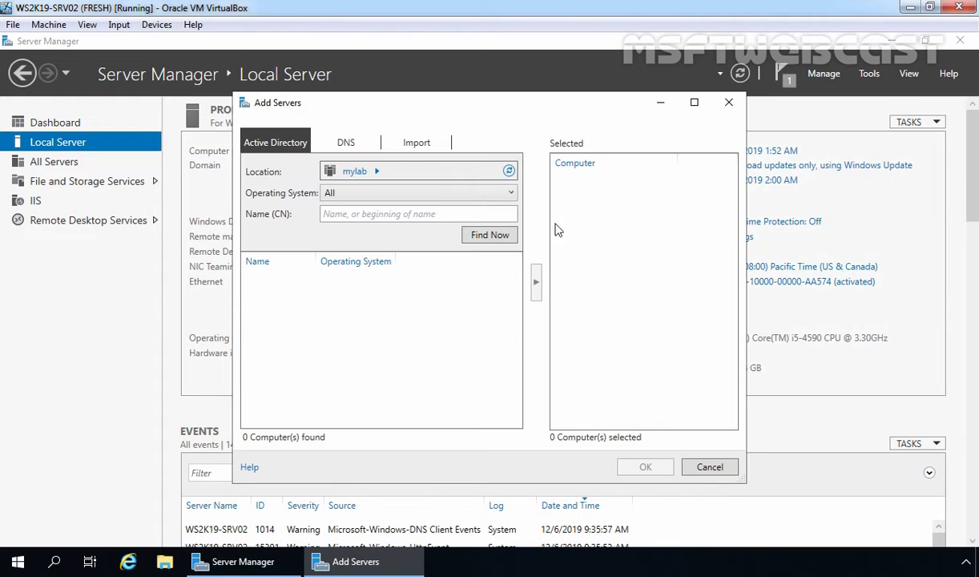
click(486, 238)
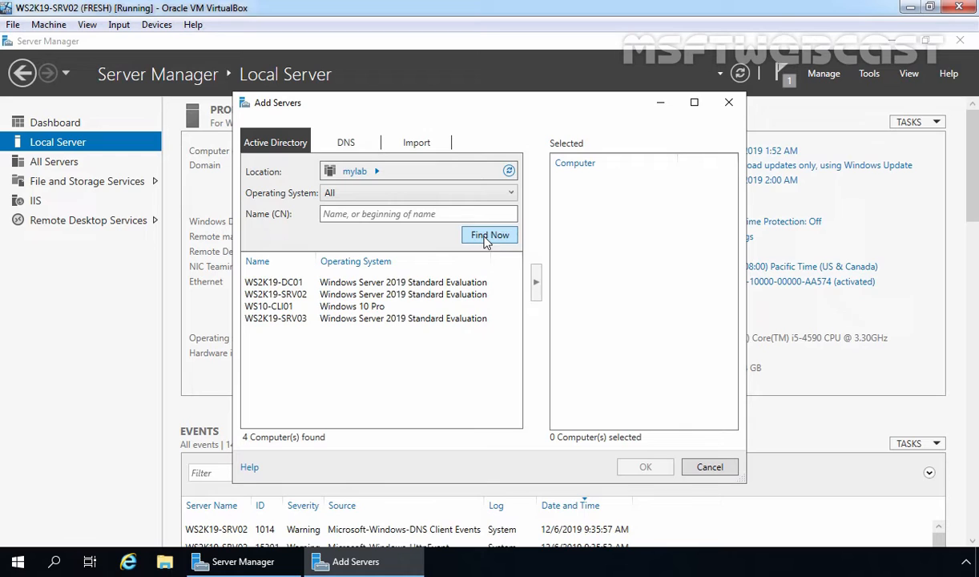
click(258, 320)
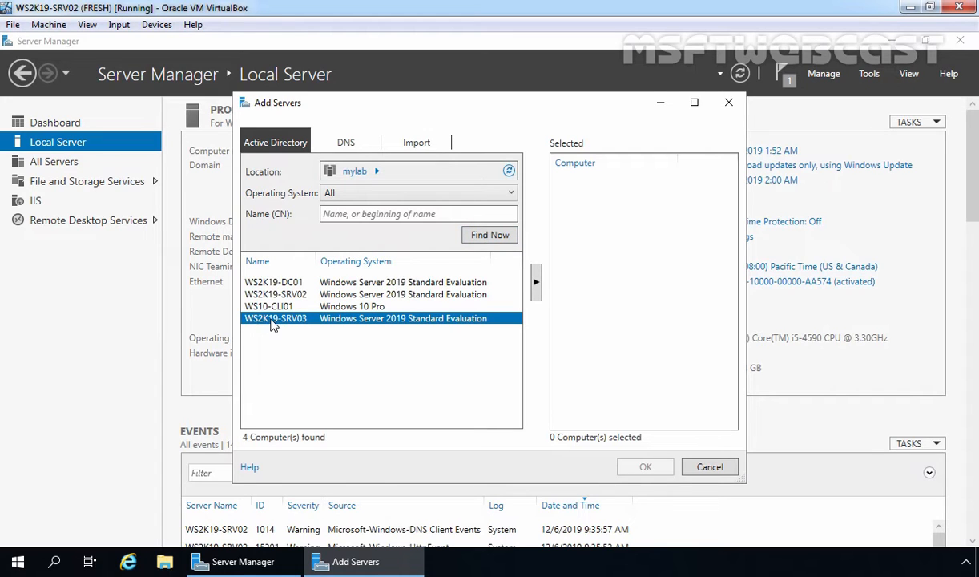
click(536, 282)
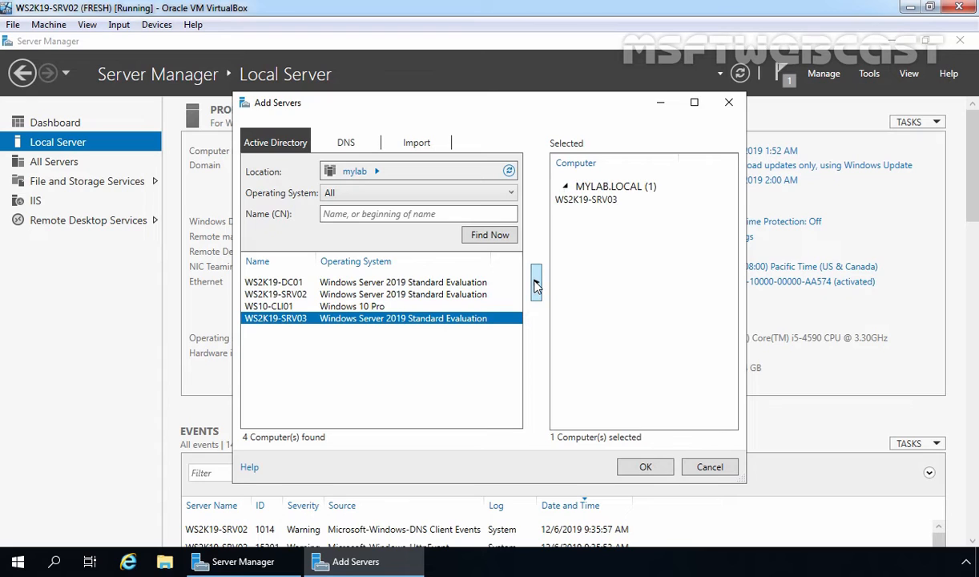
click(651, 469)
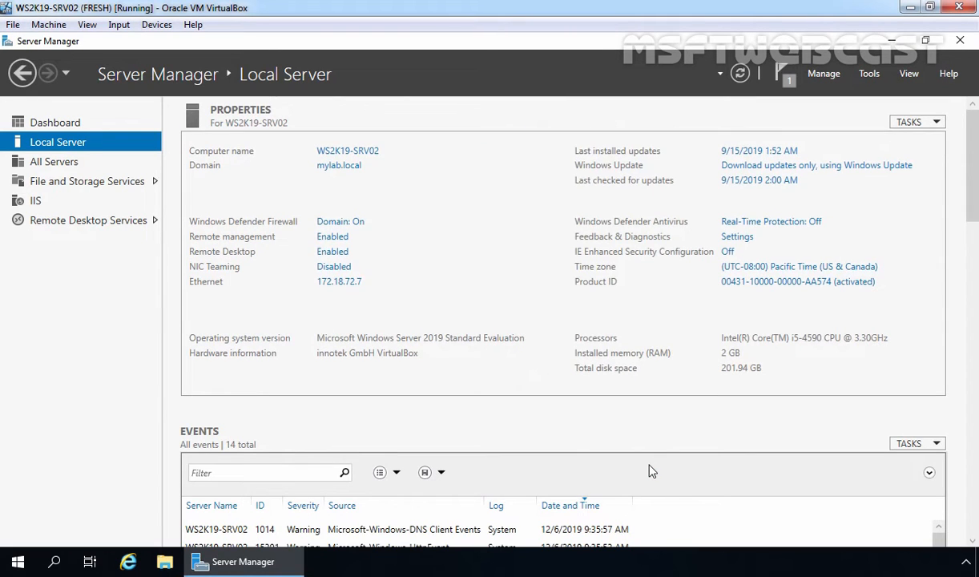
click(54, 163)
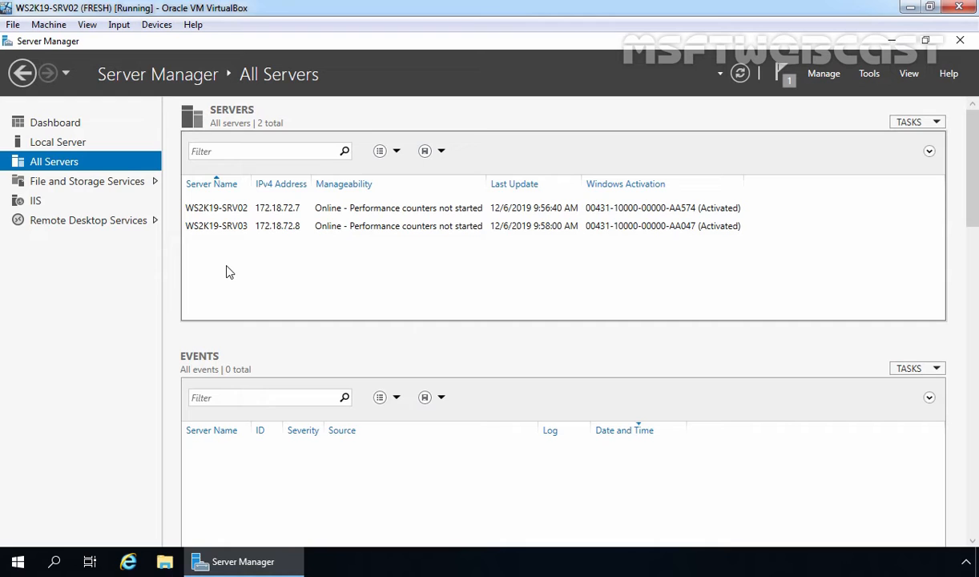
Step: From the Remote Desktop Services overview, launch the Add RD Gateway Servers wizard
click(72, 224)
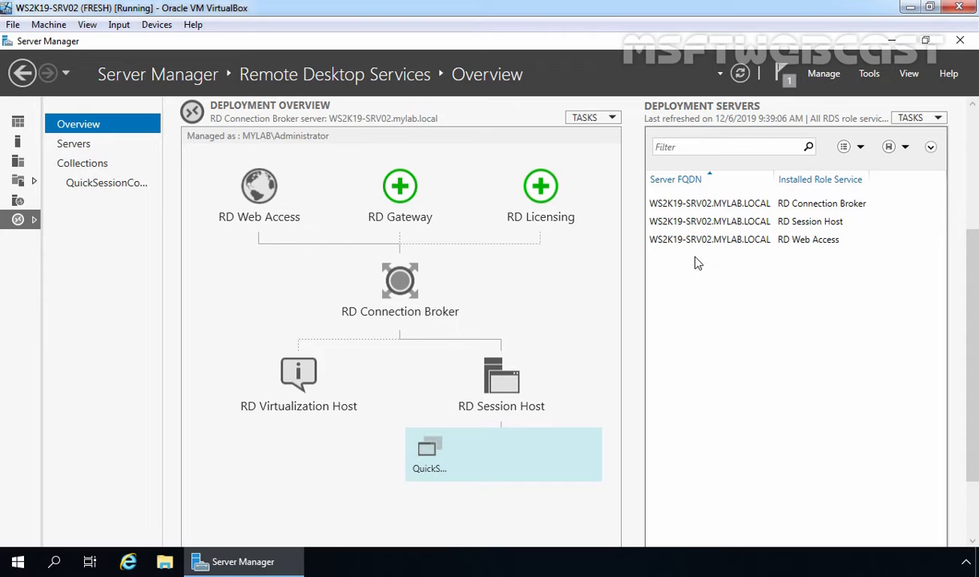
click(400, 189)
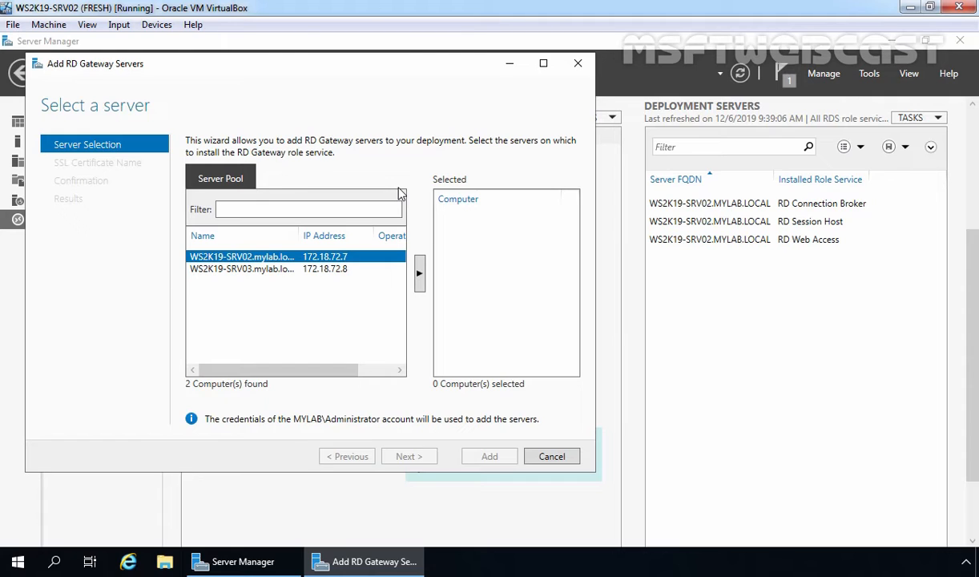
Step: Select WS2K19-SRV03 from the server pool as the RD Gateway server and continue
click(221, 268)
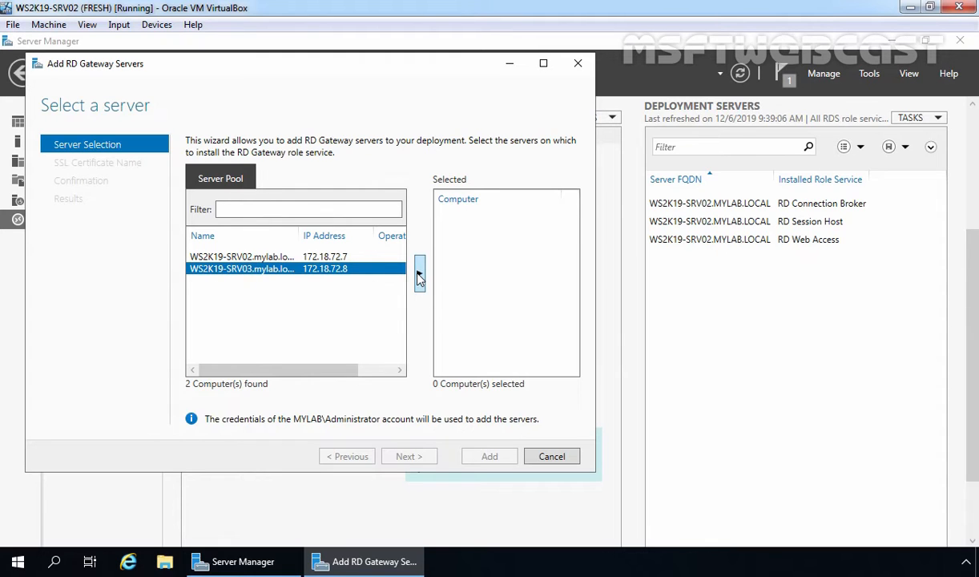
click(419, 275)
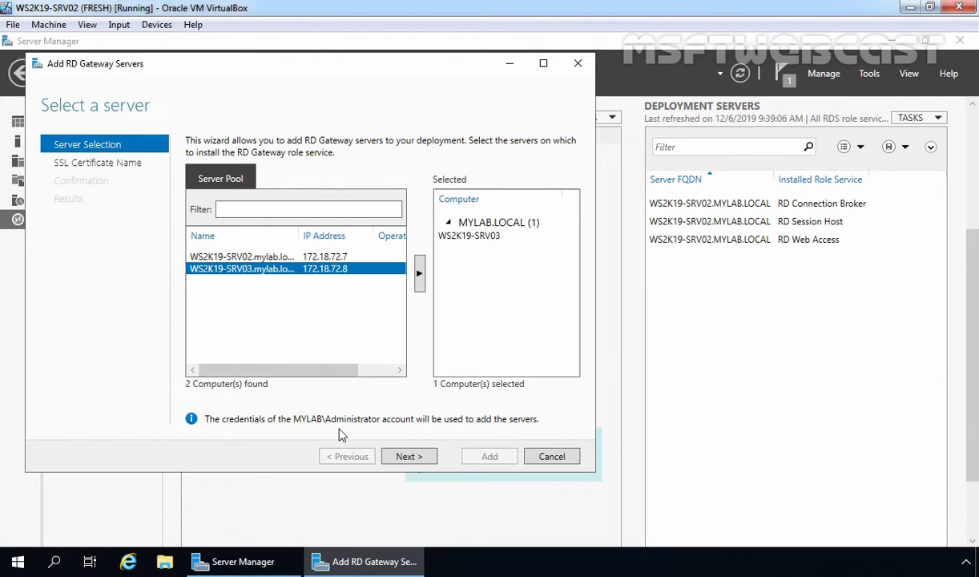
click(409, 457)
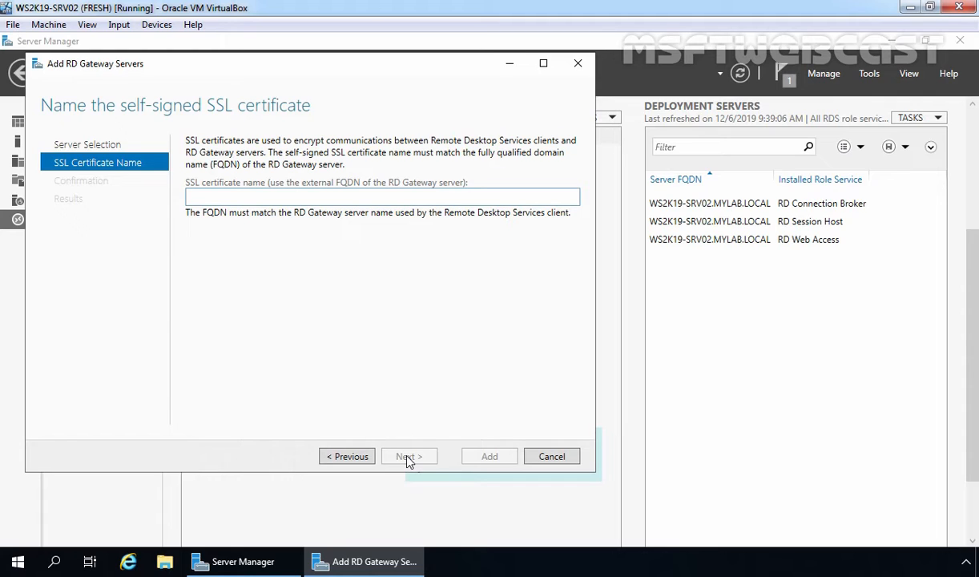
Step: Use ws2k19-srv03.mylab.local as the SSL certificate name and install the RD Gateway role
text(ws2k19-srv03.mylab.local)
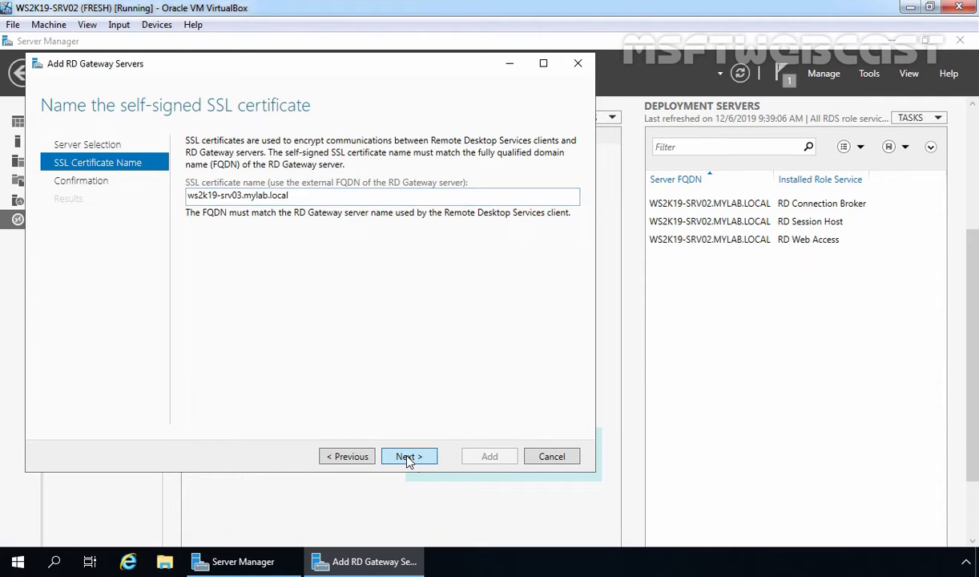
click(409, 458)
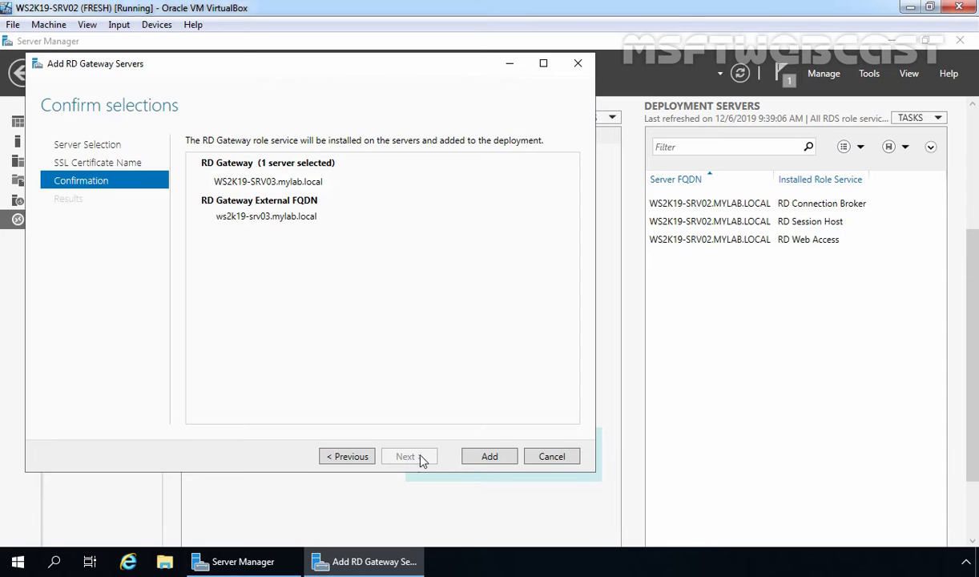
click(489, 457)
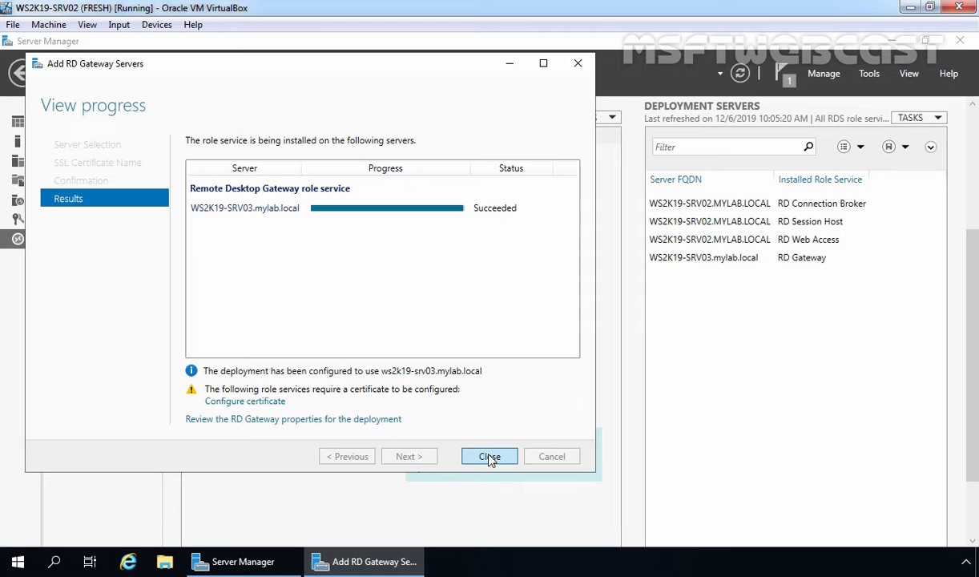
click(490, 456)
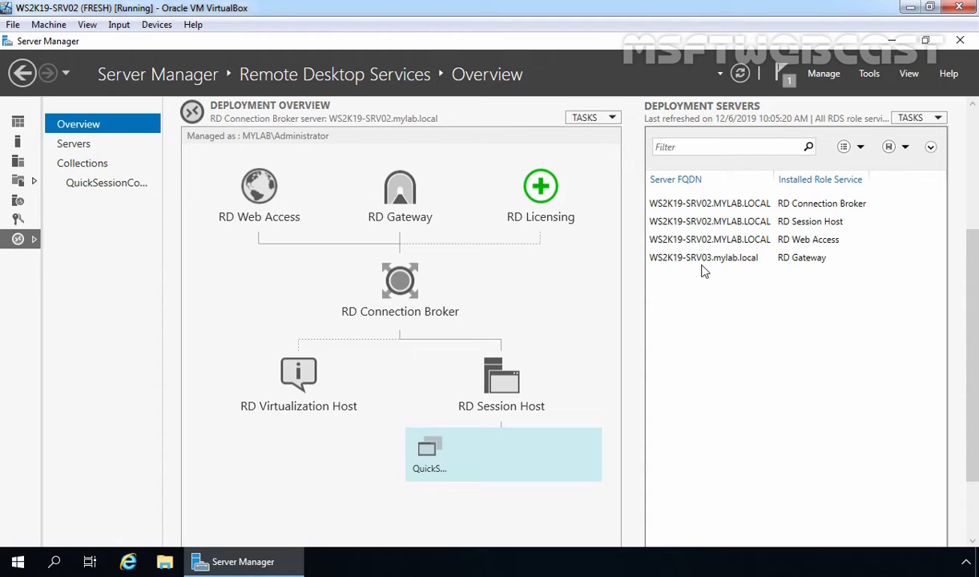
Step: Open the TASKS menu of the Deployment Overview
click(599, 121)
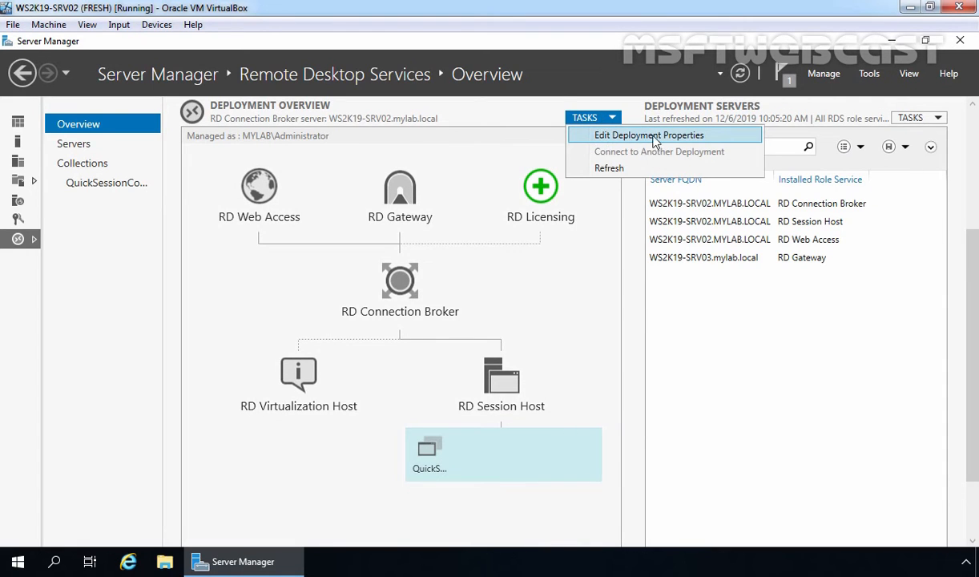
Step: Open Edit Deployment Properties and show the Certificates page
click(689, 138)
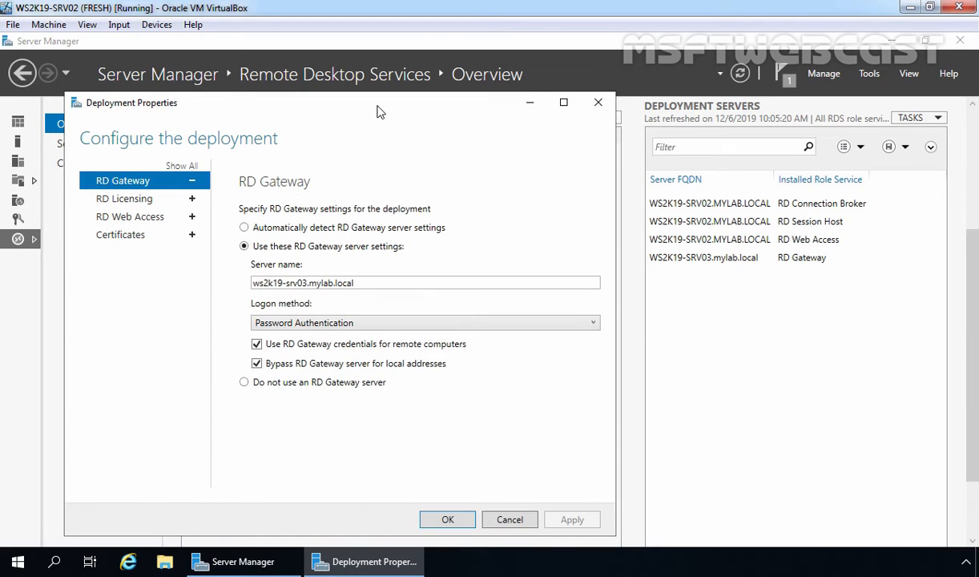
drag(361, 101, 390, 91)
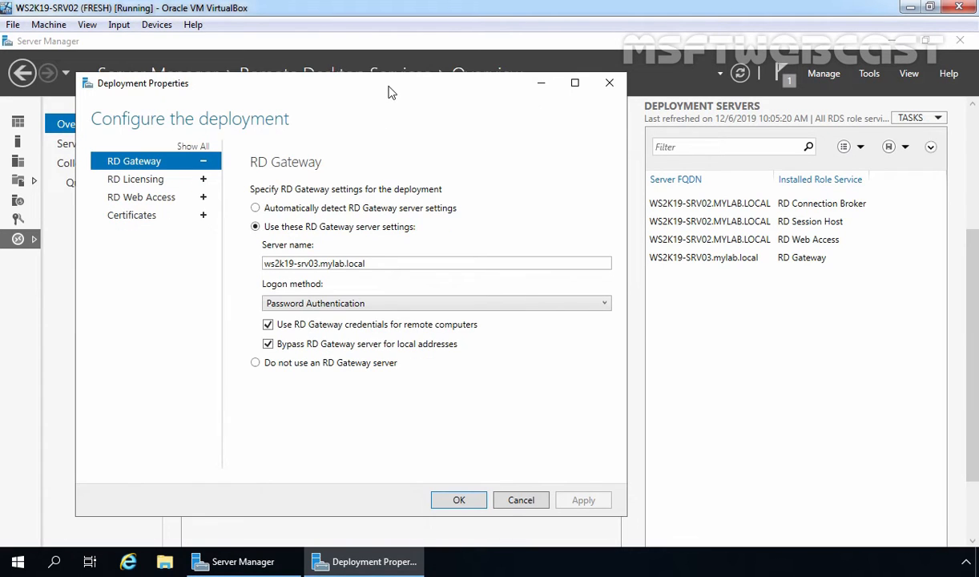
click(132, 216)
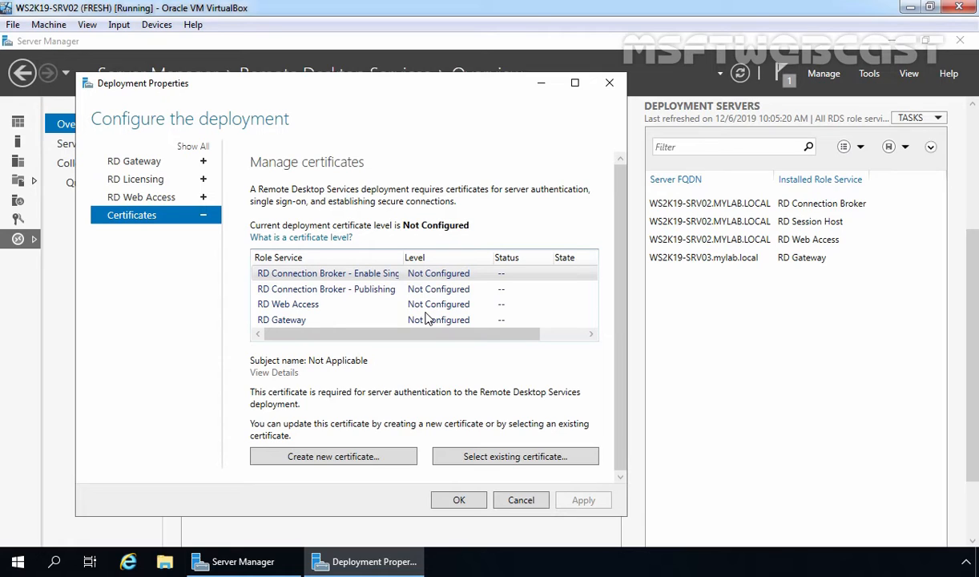
Step: Select the RD Gateway role service, view the existing-certificate option, then cancel it
click(289, 322)
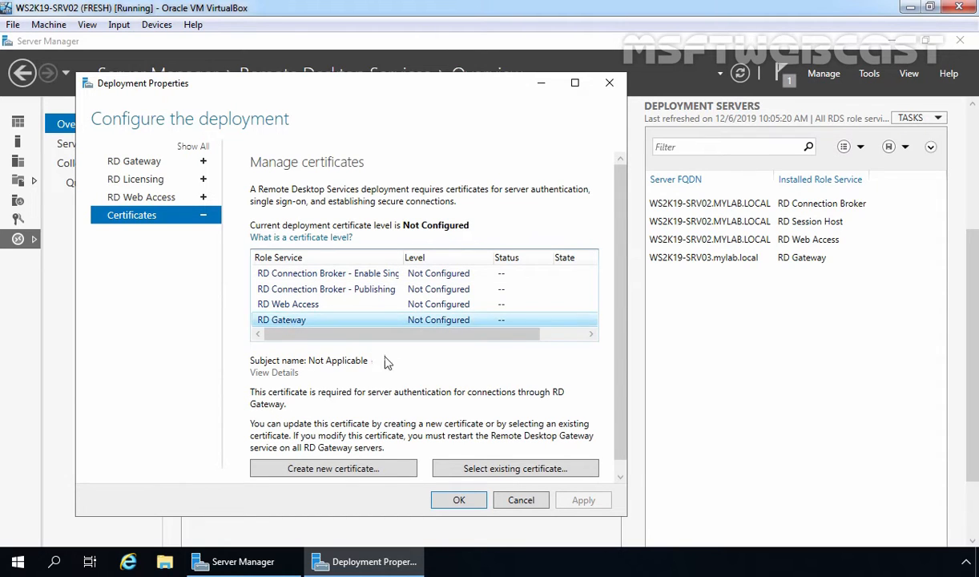
click(505, 469)
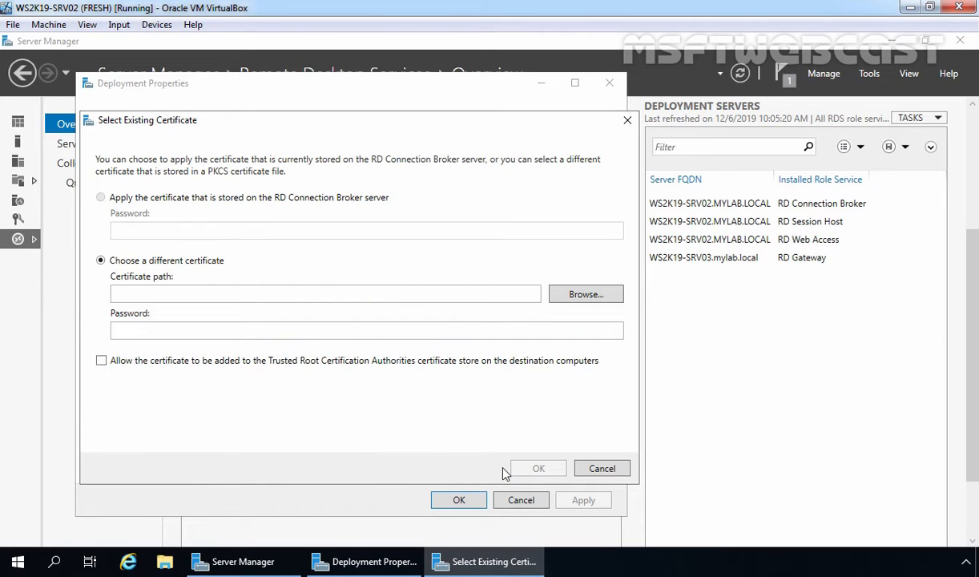
click(613, 467)
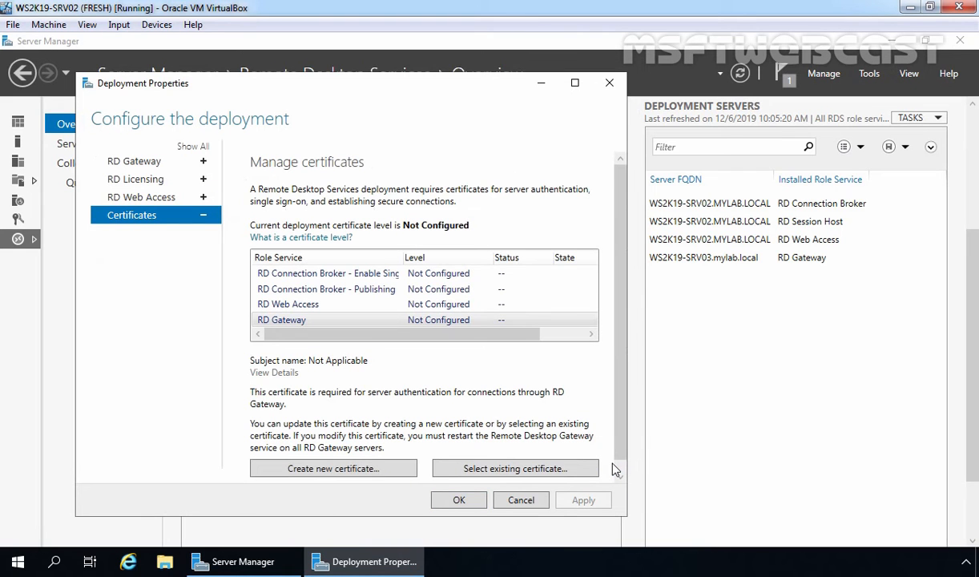
Step: Create certificate ws2k19-srv03.mylab.local with a password, enable storing it, and browse for a location
click(329, 472)
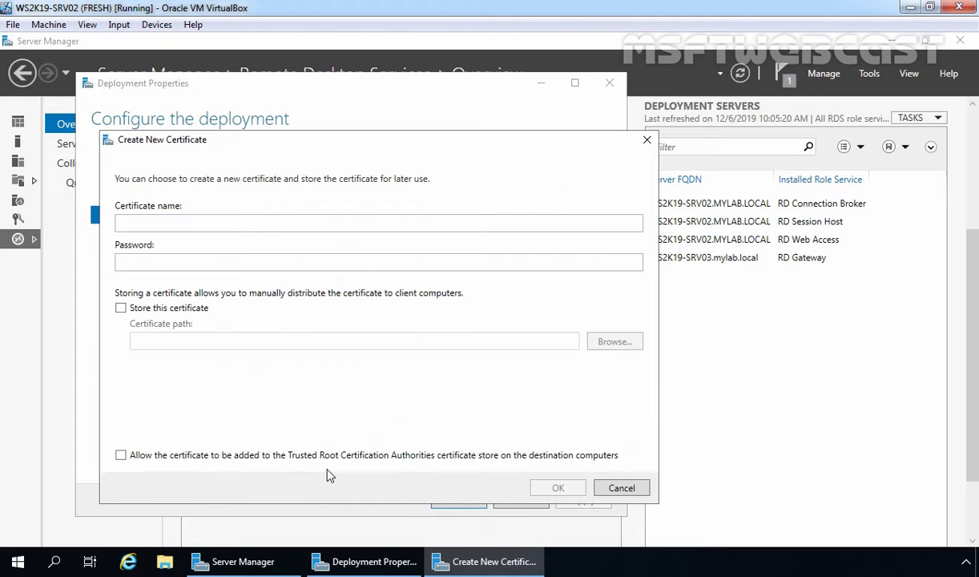
click(139, 223)
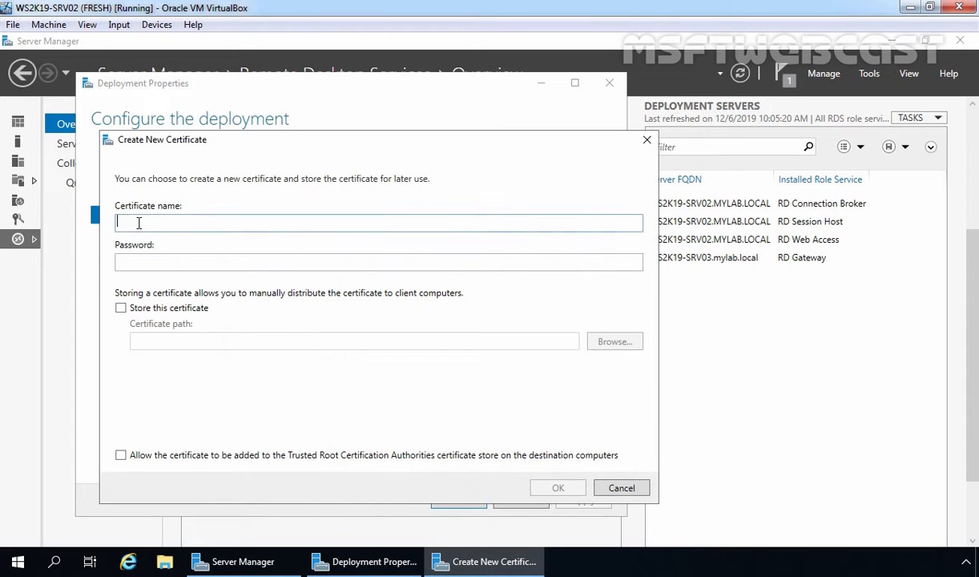
text(ws2k19-srv03.mylab.local)
key(Tab)
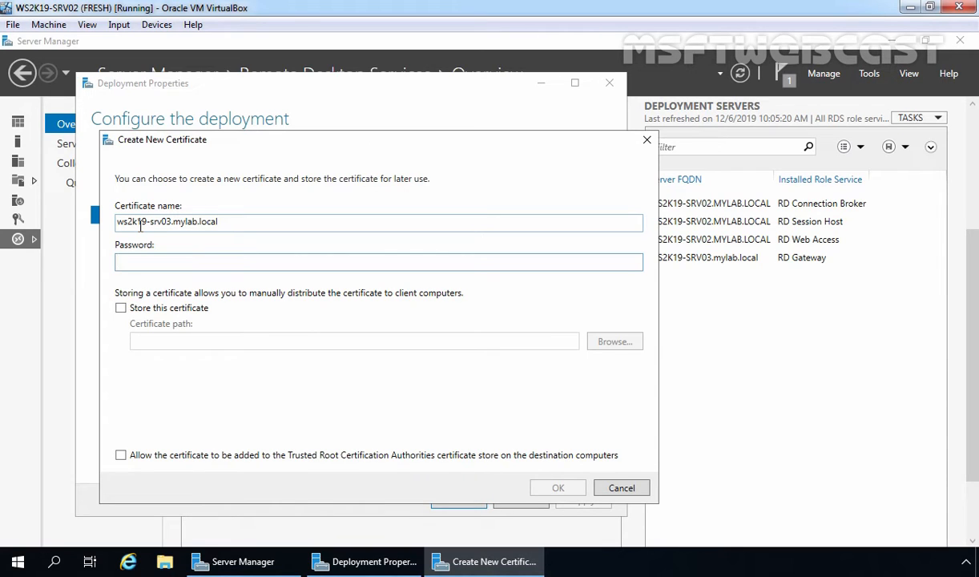
key(ctrl+v)
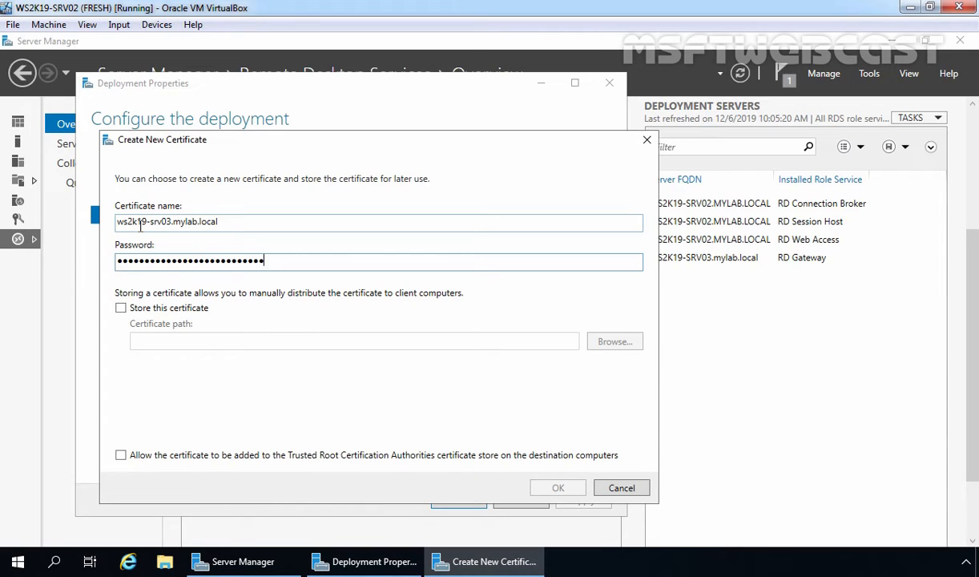
click(121, 308)
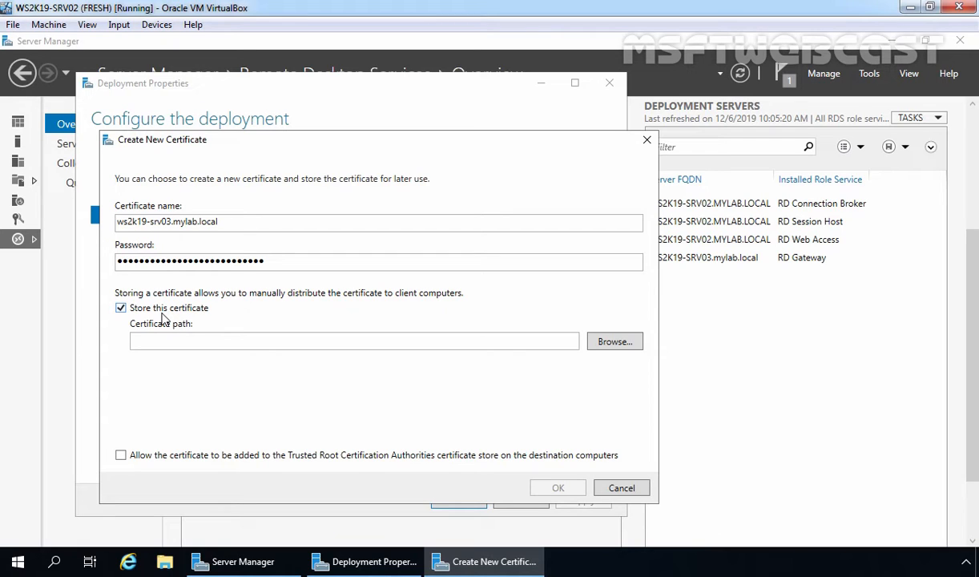
click(615, 343)
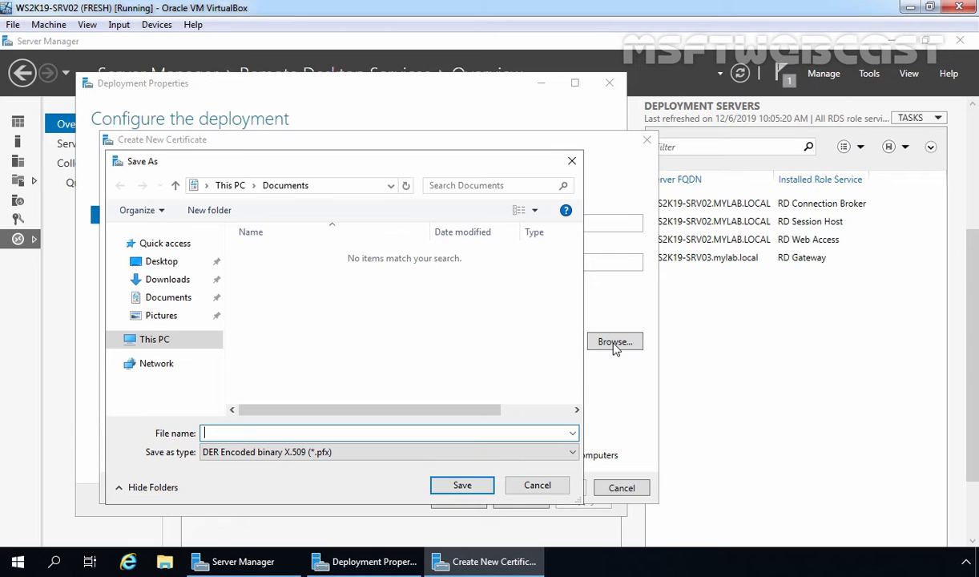
Step: Create and open a new folder RD-Gateway-Cert on drive D:
click(153, 342)
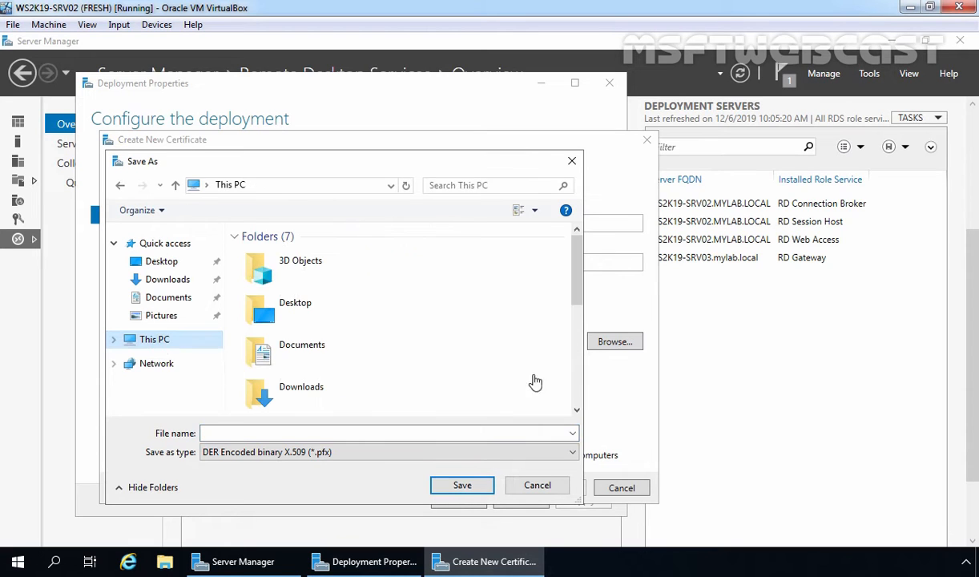
drag(578, 306, 578, 378)
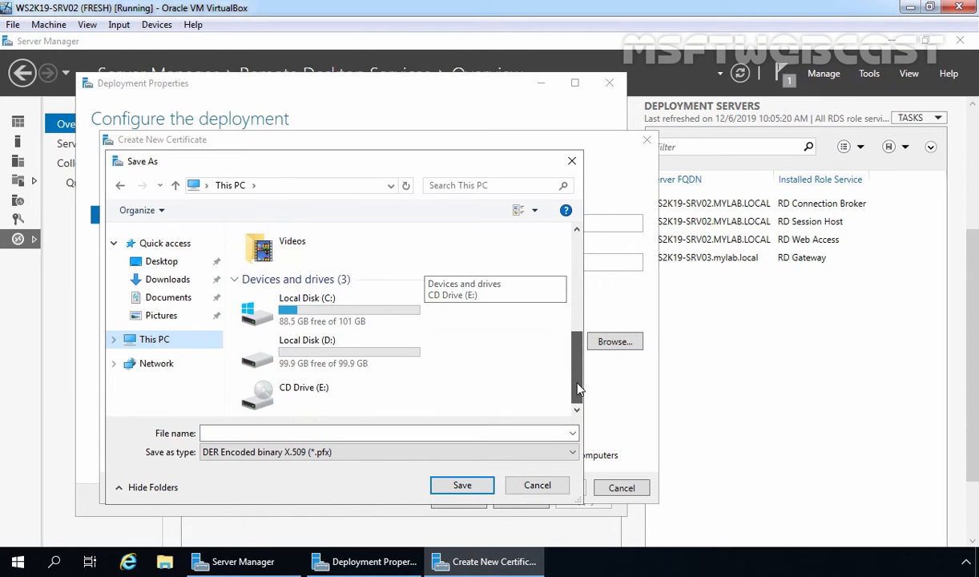
double_click(343, 354)
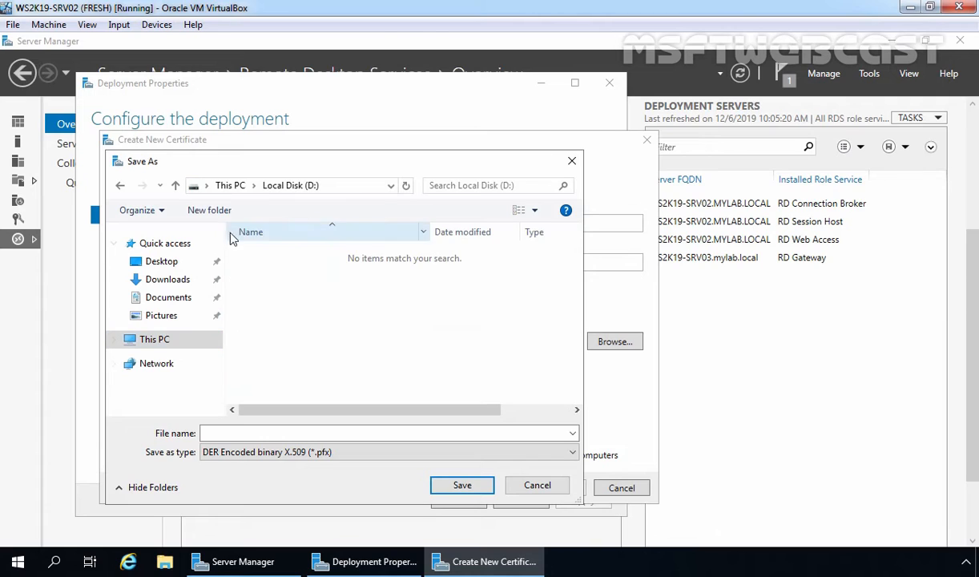
click(211, 211)
text(RD-Gateway-Cert)
key(Return)
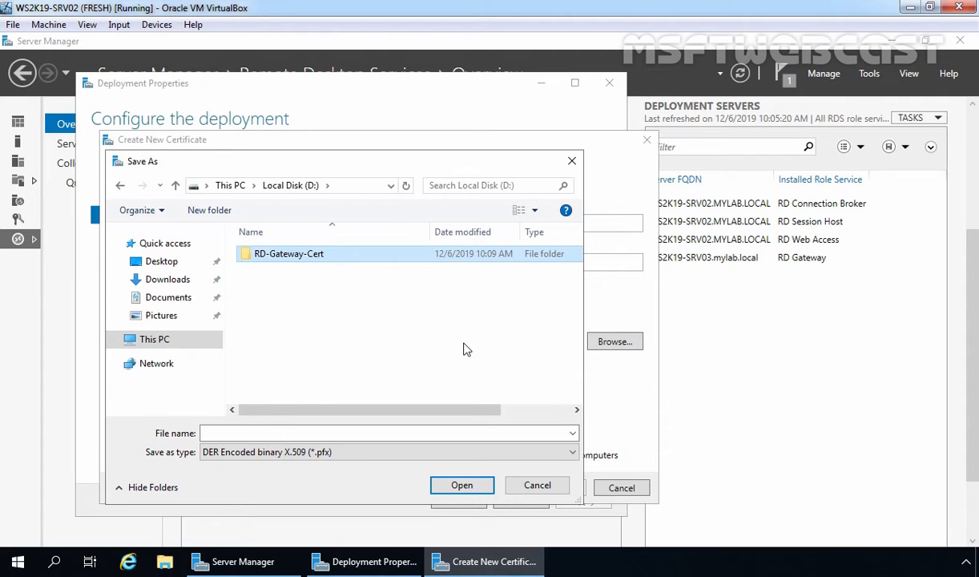
key(Return)
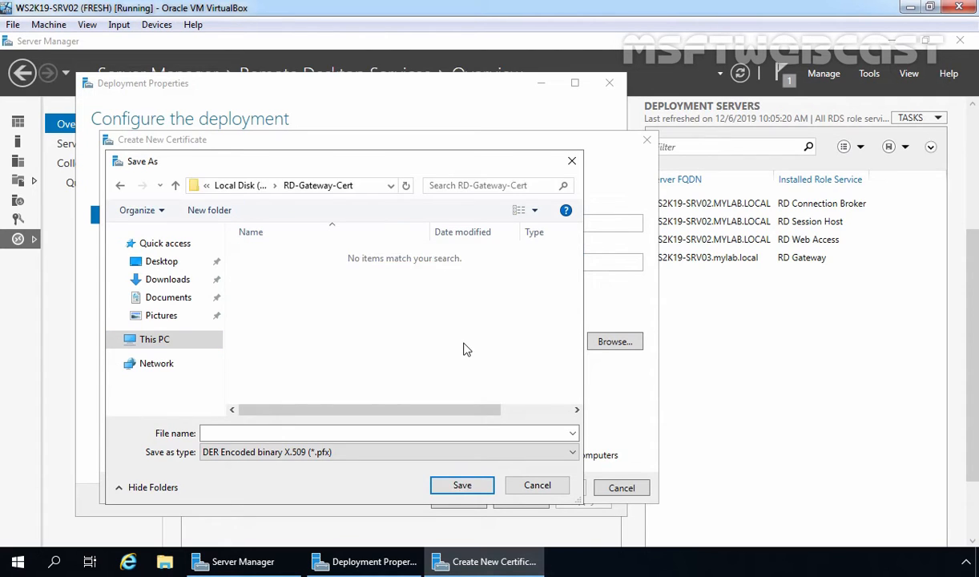
Step: Save the certificate file as RDGateway-Cert in the RD-Gateway-Cert folder
click(280, 434)
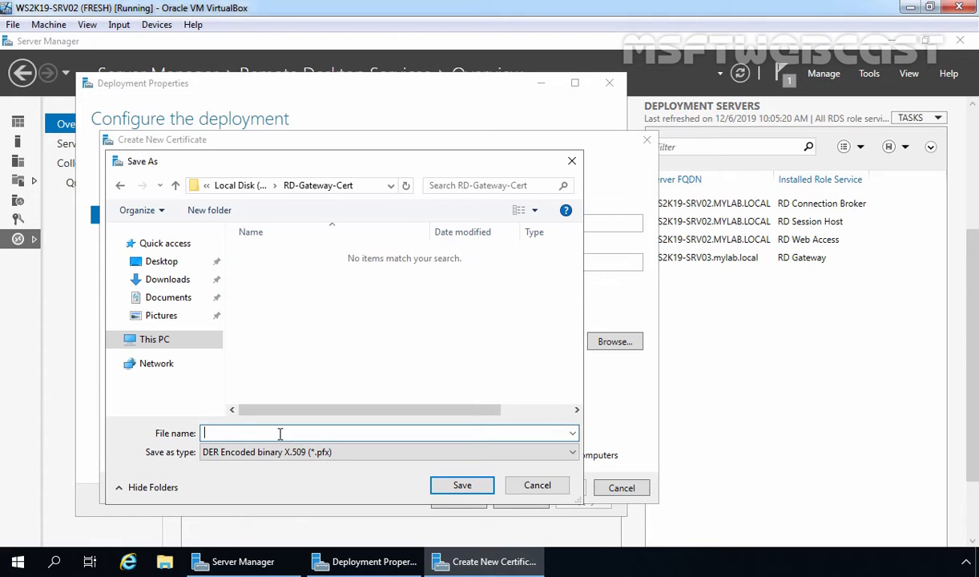
text(RDGateway-Cert)
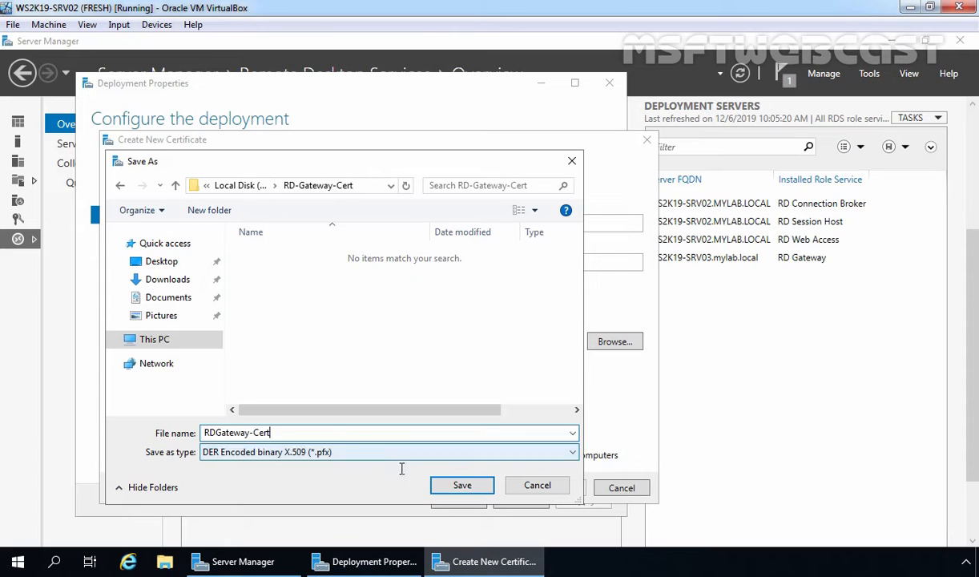
click(462, 485)
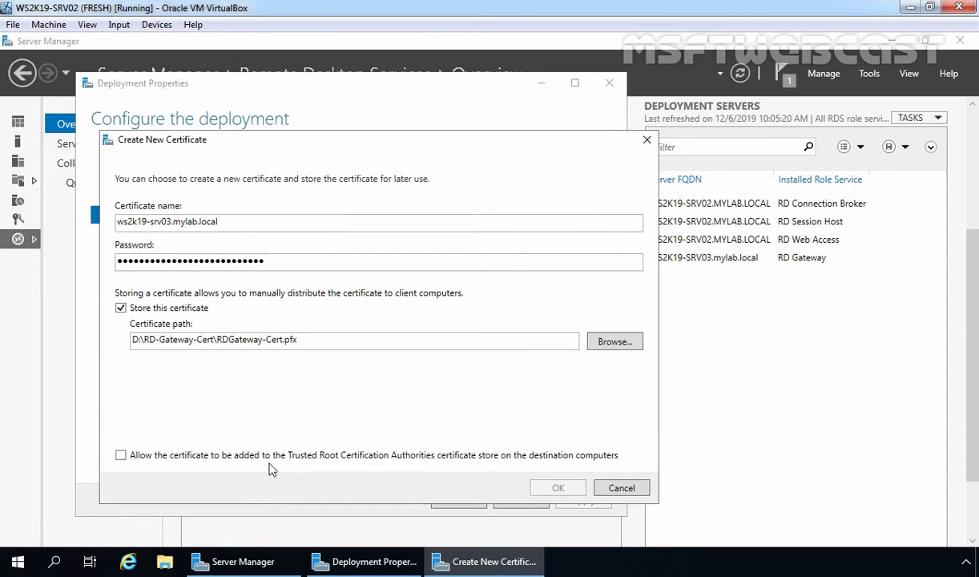
Step: Allow the certificate into Trusted Root stores, apply it to RD Gateway, and close Deployment Properties
click(121, 456)
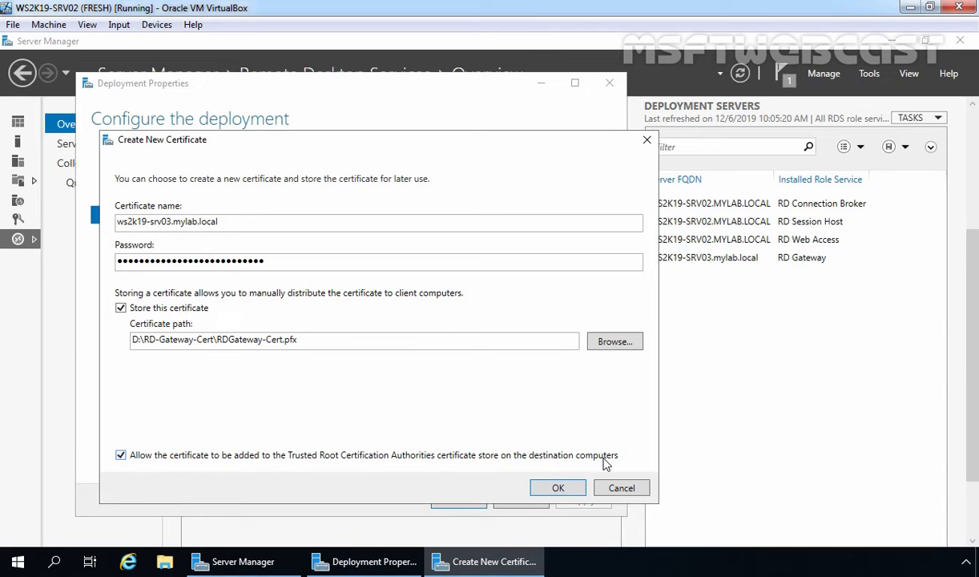
click(559, 489)
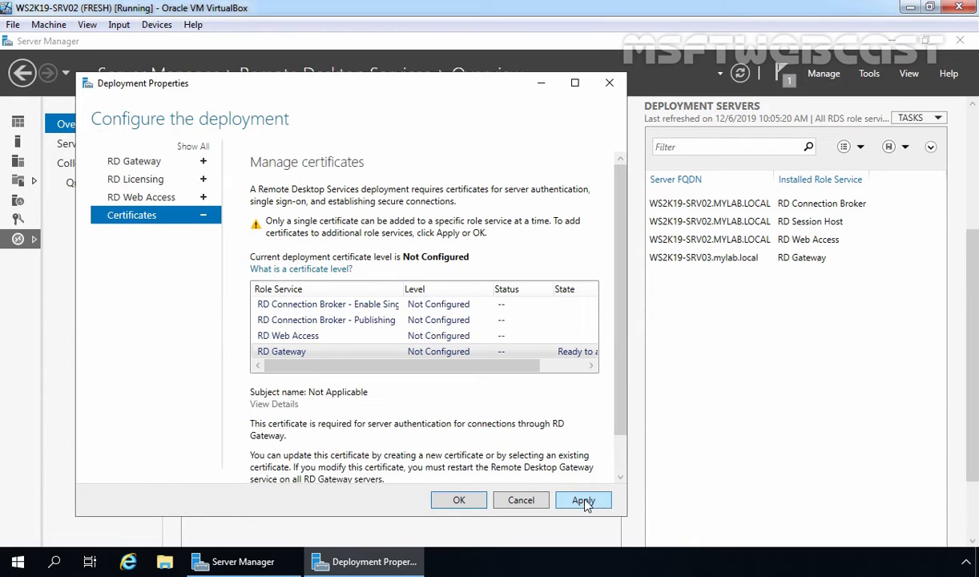
click(584, 500)
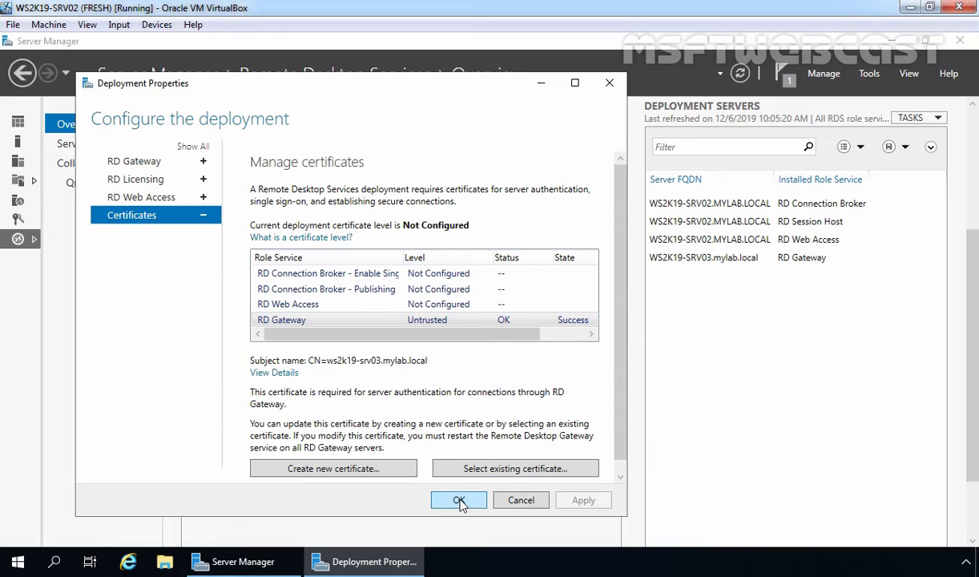
click(460, 501)
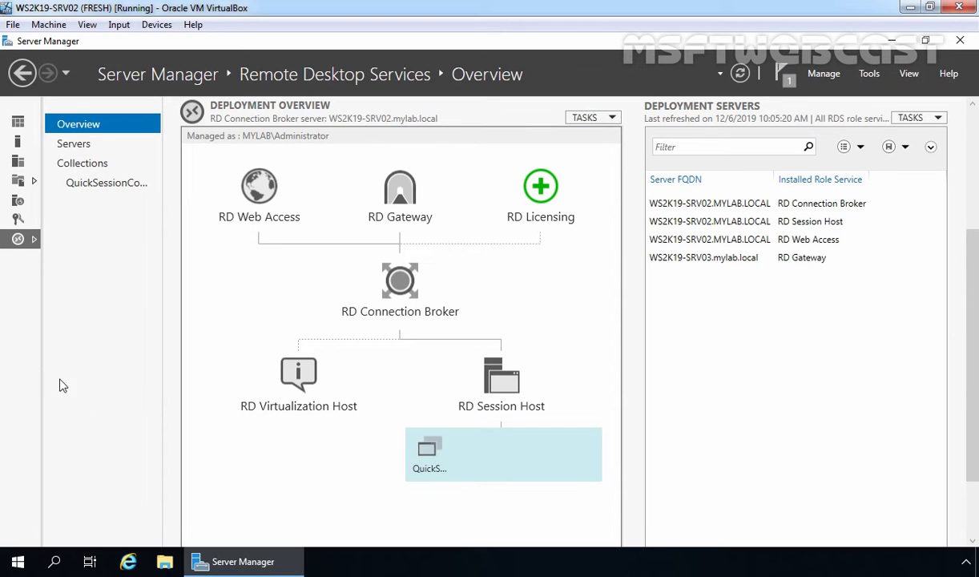
Step: Switch to the WS2K19-SRV03 virtual machine's Server Manager Local Server page
click(1, 368)
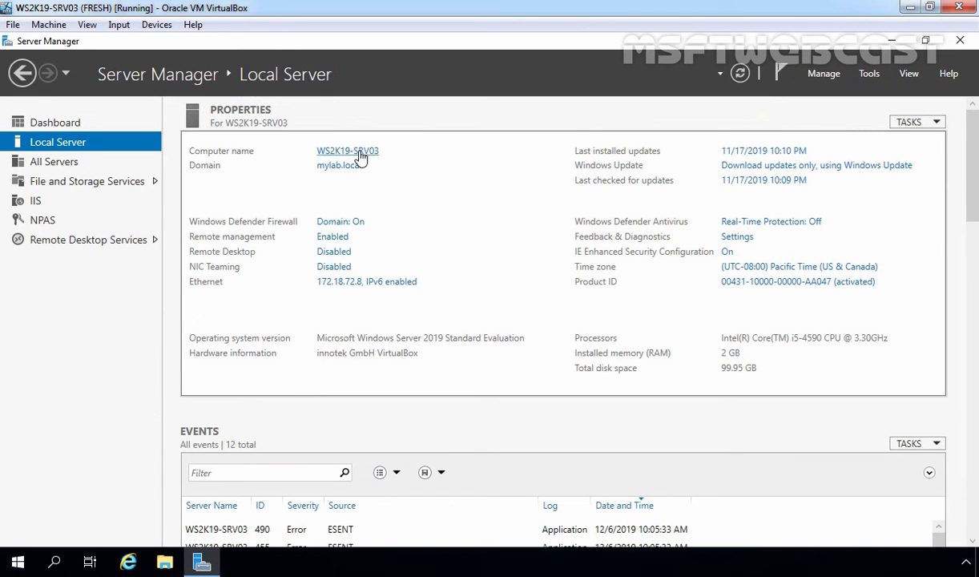
Step: Launch Remote Desktop Gateway Manager from Server Manager's Tools > Remote Desktop Services menu
click(870, 75)
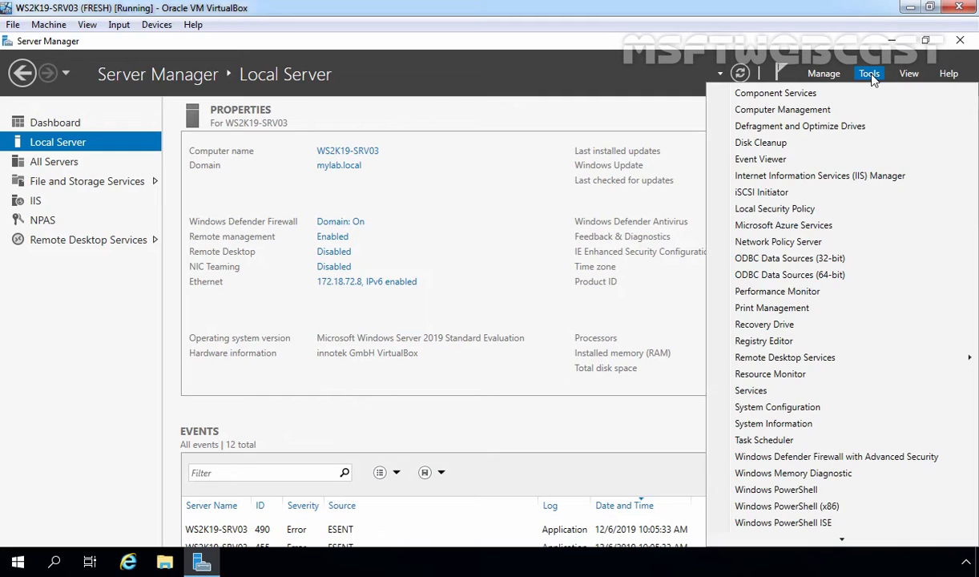
mouse_move(755, 361)
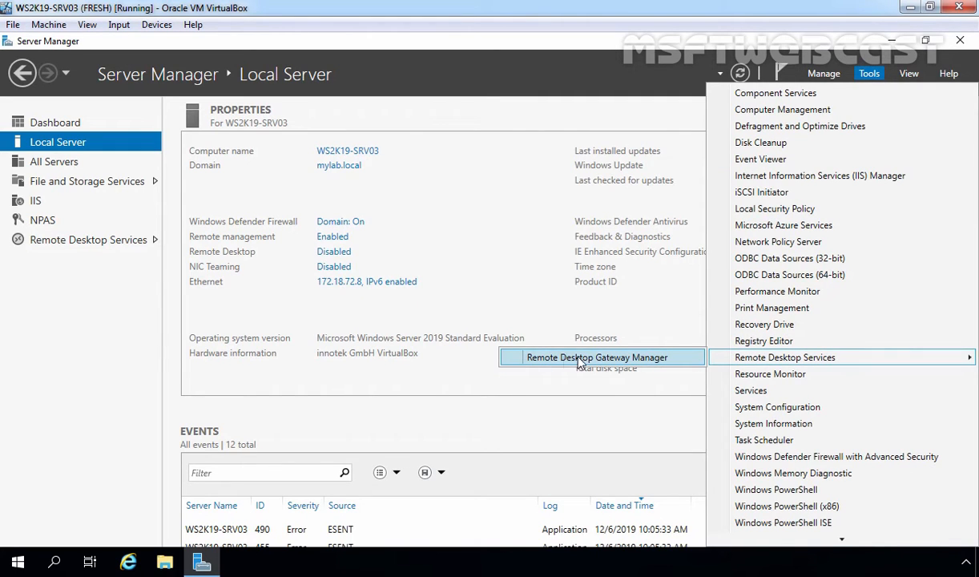
click(609, 359)
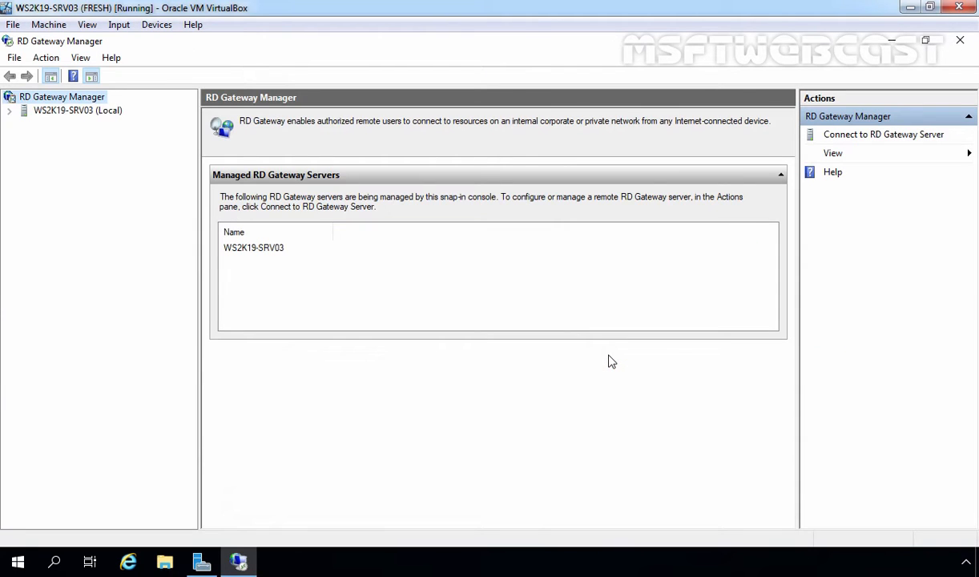
Step: Expand WS2K19-SRV03 (Local) and Policies, list Resource Authorization Policies, and select RDG_AllDomainComputers
click(62, 112)
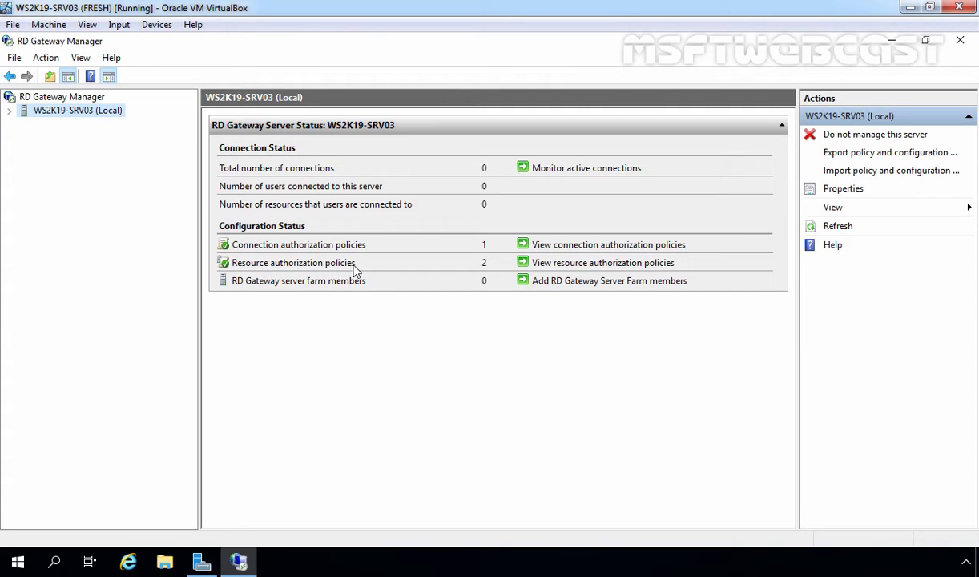
click(9, 112)
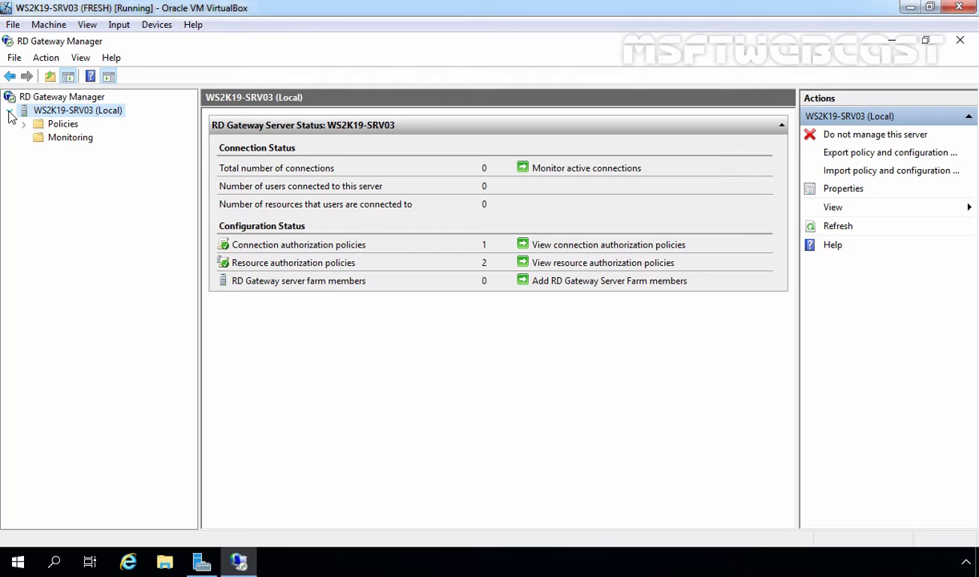
click(63, 125)
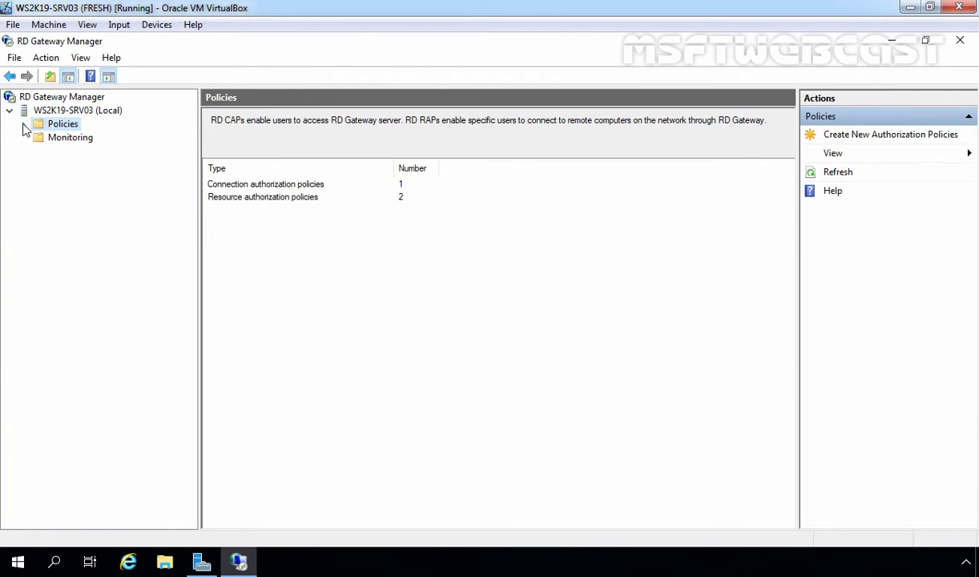
click(24, 125)
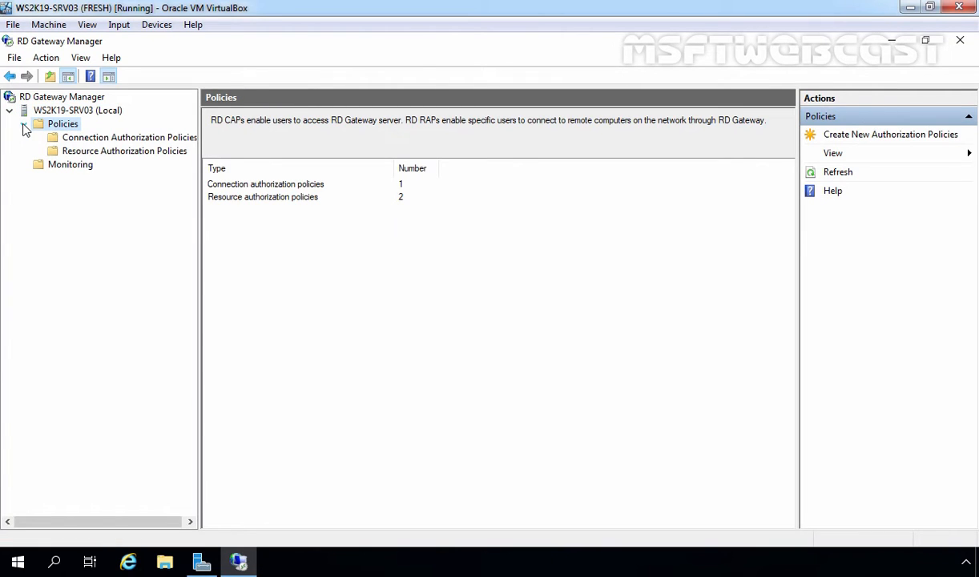
click(111, 153)
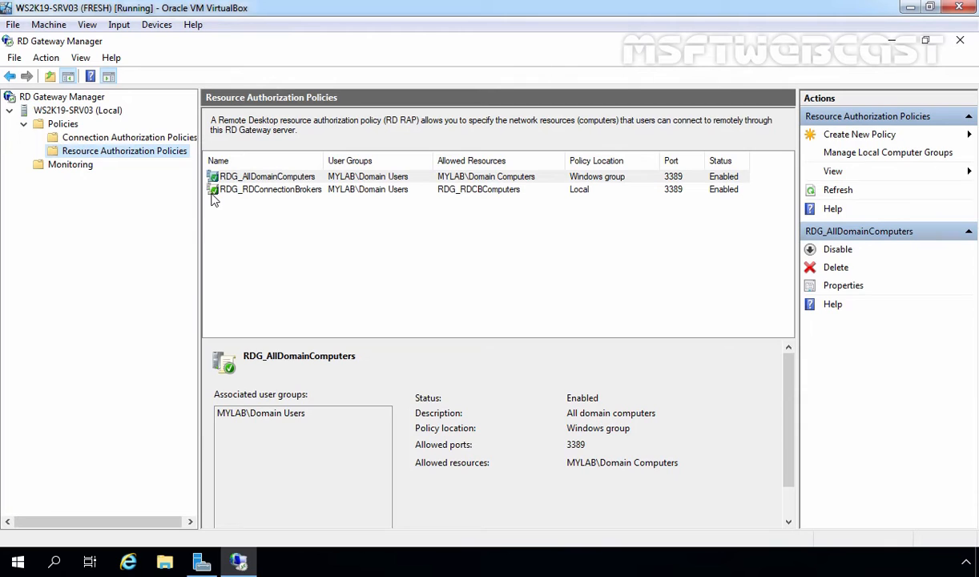
click(273, 178)
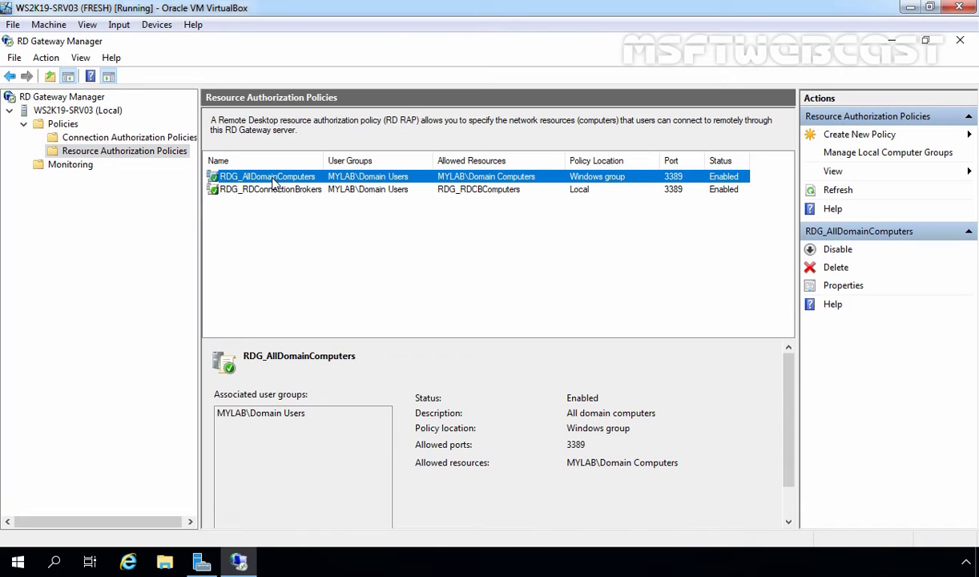
Step: Open the RDG_AllDomainComputers policy's properties on the User Groups tab
right_click(270, 178)
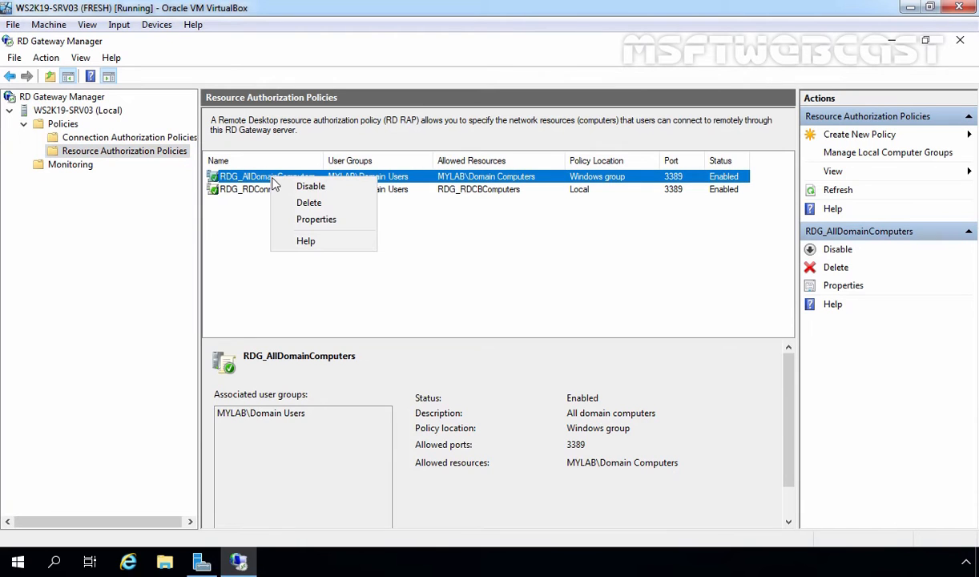
click(298, 228)
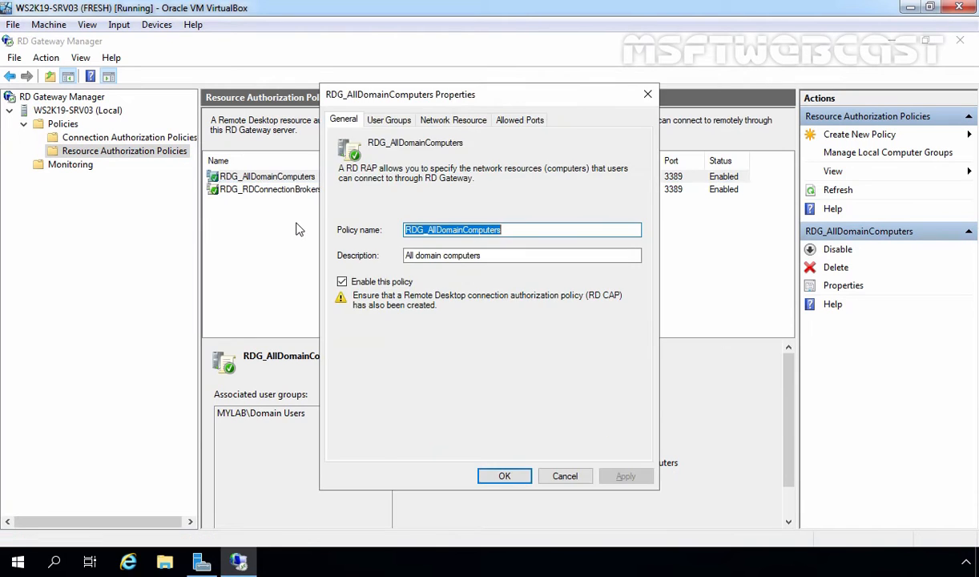
click(391, 120)
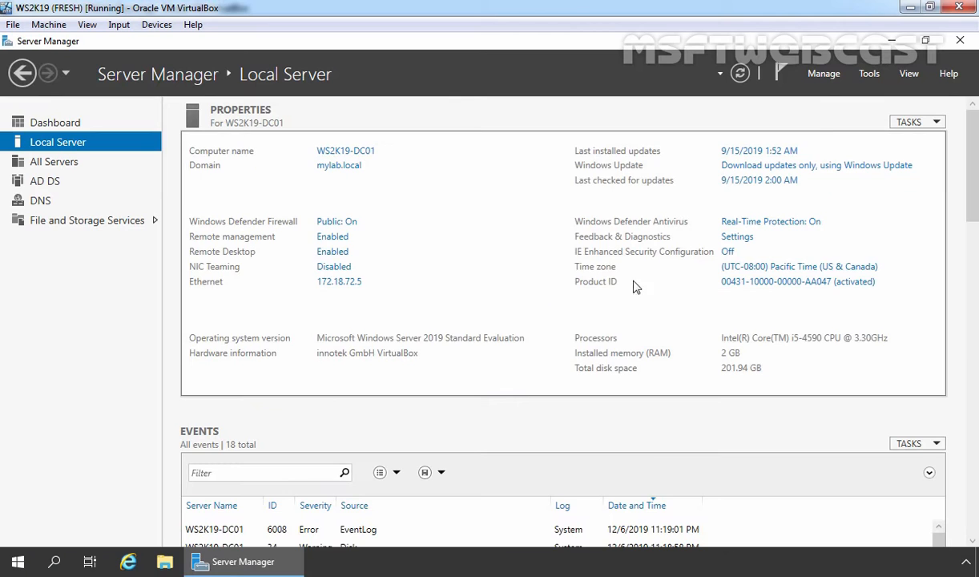
Step: Check the RDSUsers group's members in Active Directory Users and Computers, then select MYLAB\Domain Users in the policy
click(869, 74)
click(818, 159)
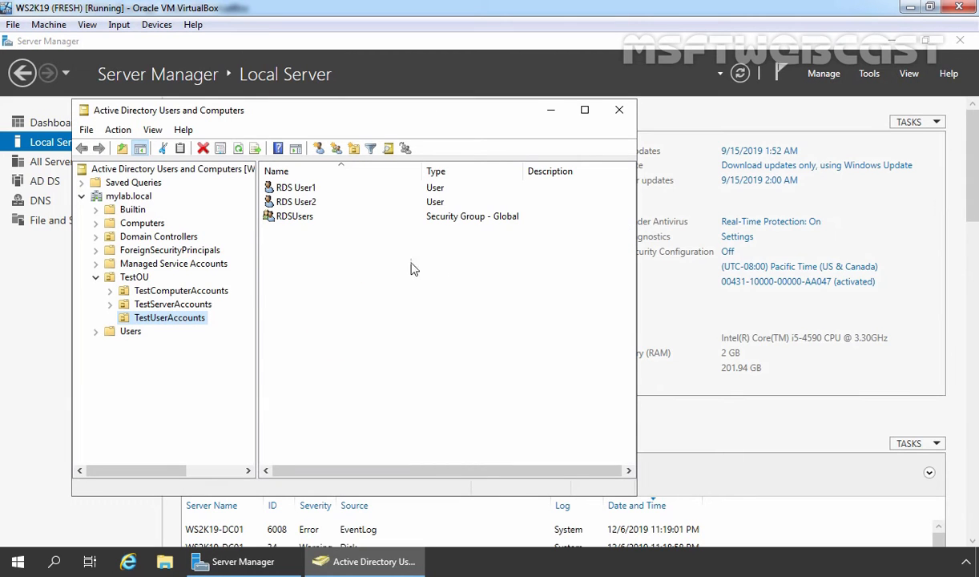
click(283, 222)
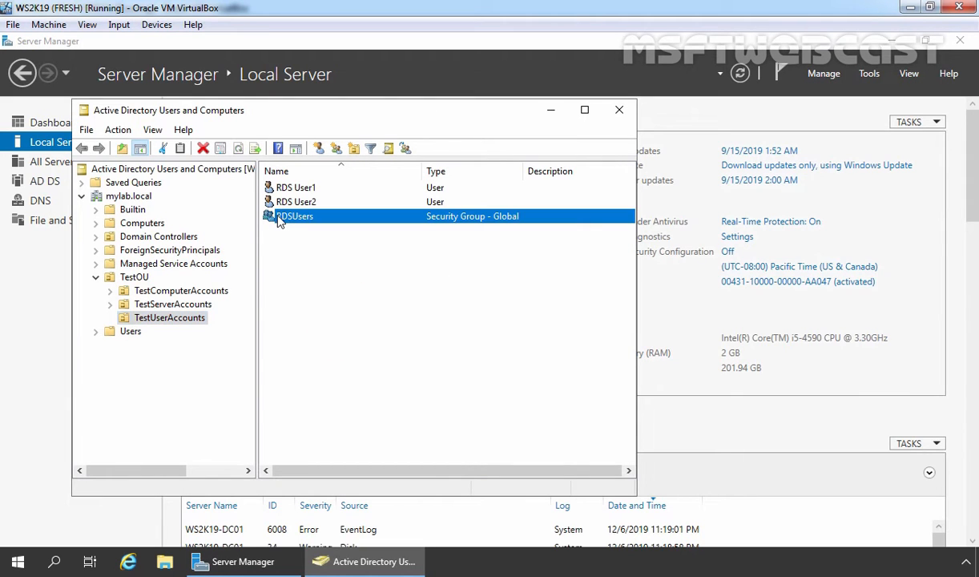
double_click(296, 218)
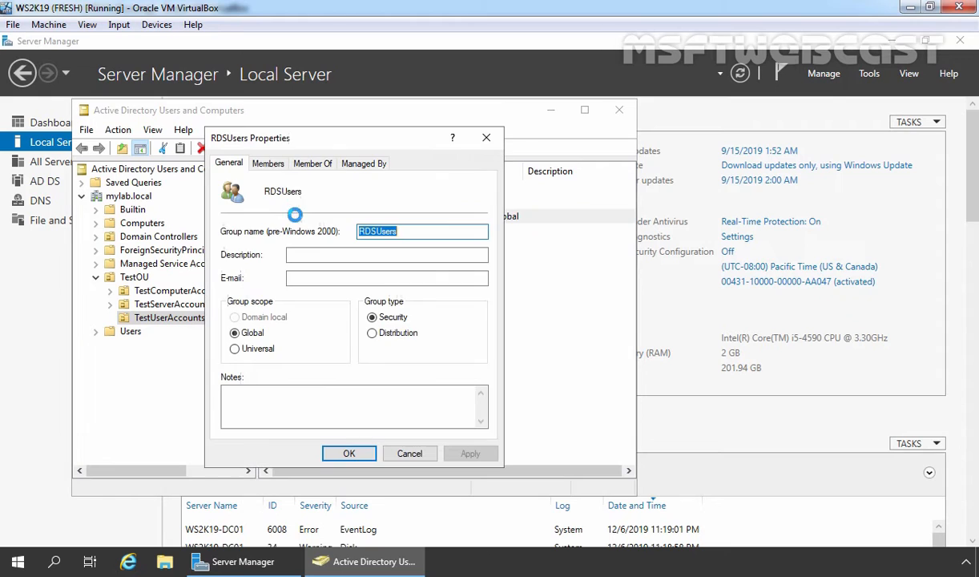
click(268, 162)
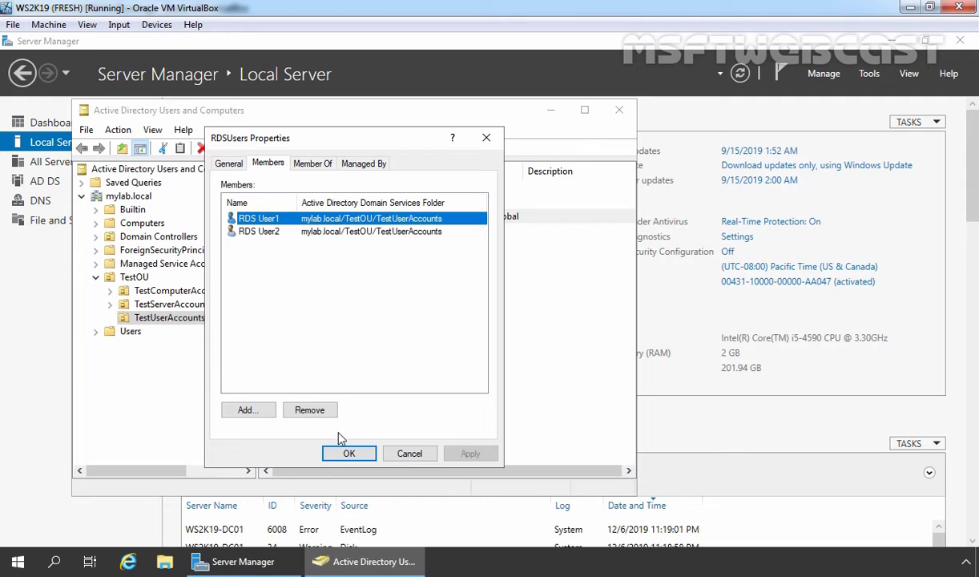
click(349, 454)
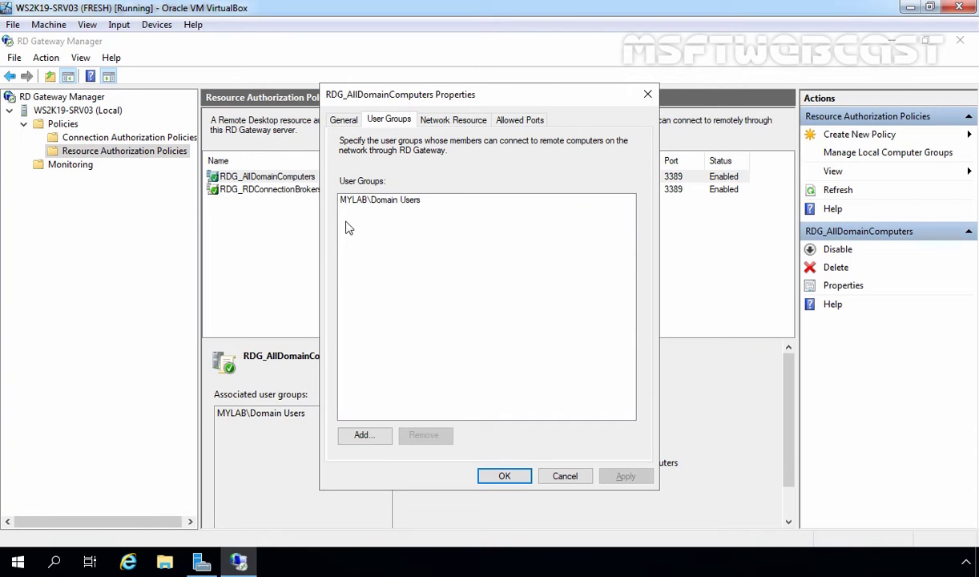
click(353, 204)
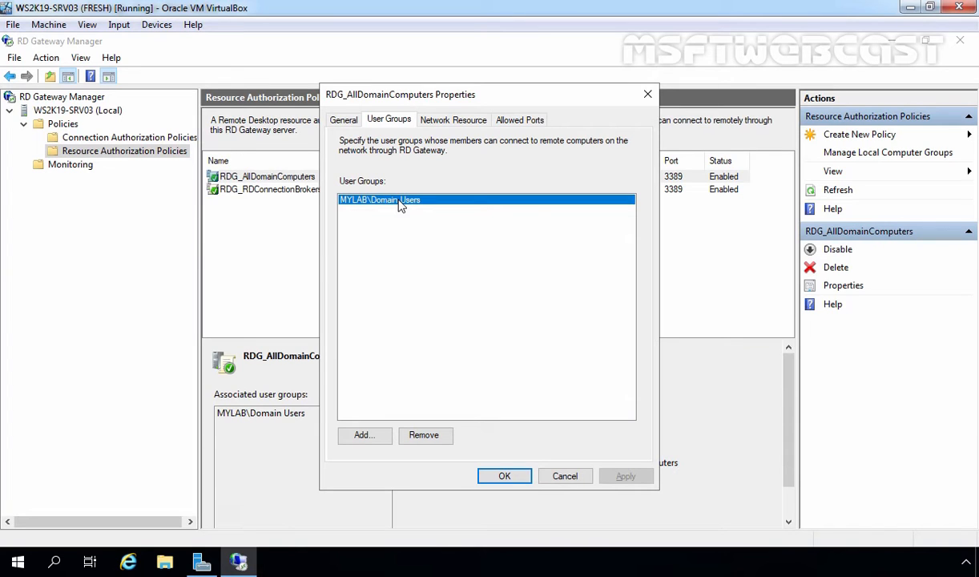
Step: Replace MYLAB\Domain Users with MYLAB\RDSUsers as the policy's user group and apply
click(425, 436)
click(360, 435)
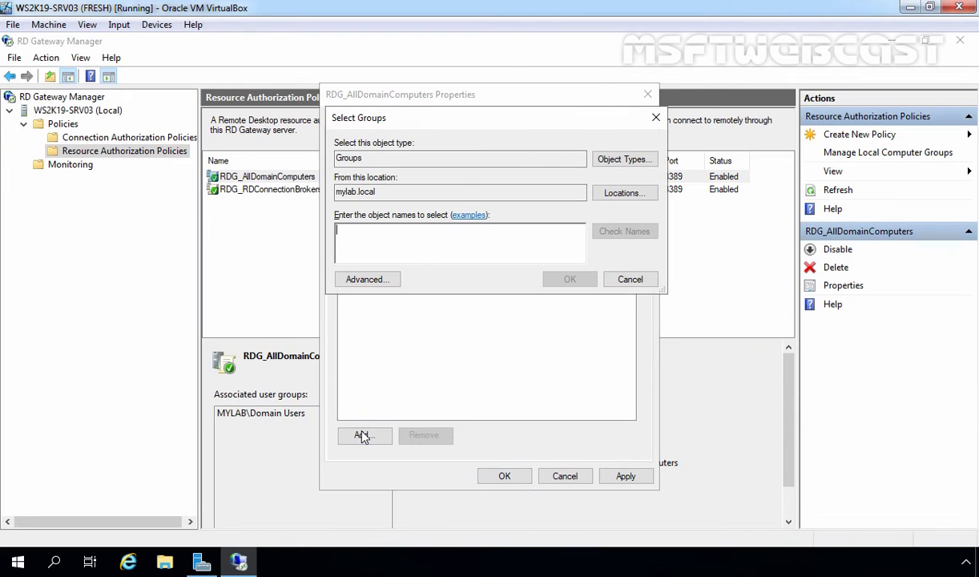
click(370, 282)
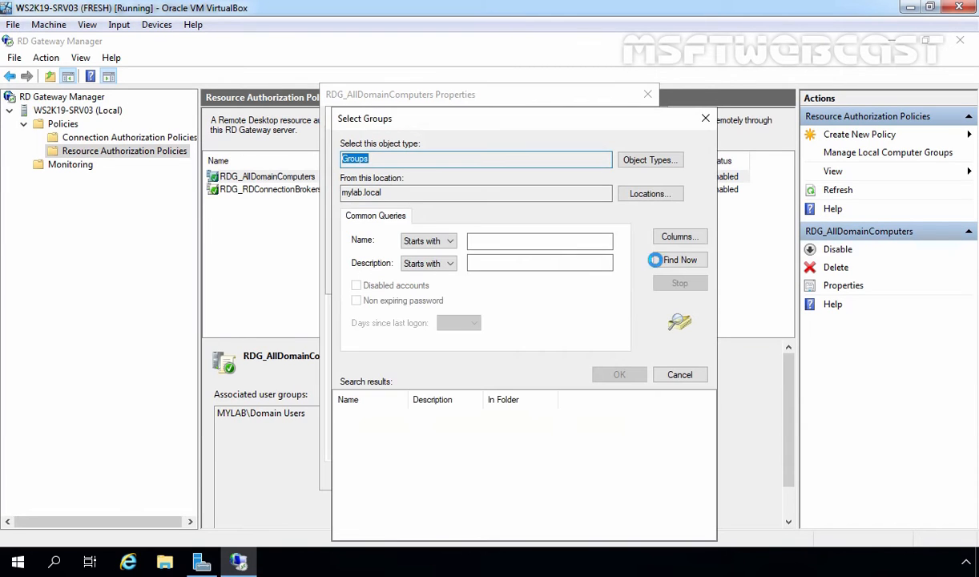
click(679, 261)
scroll(590, 445, down, 4)
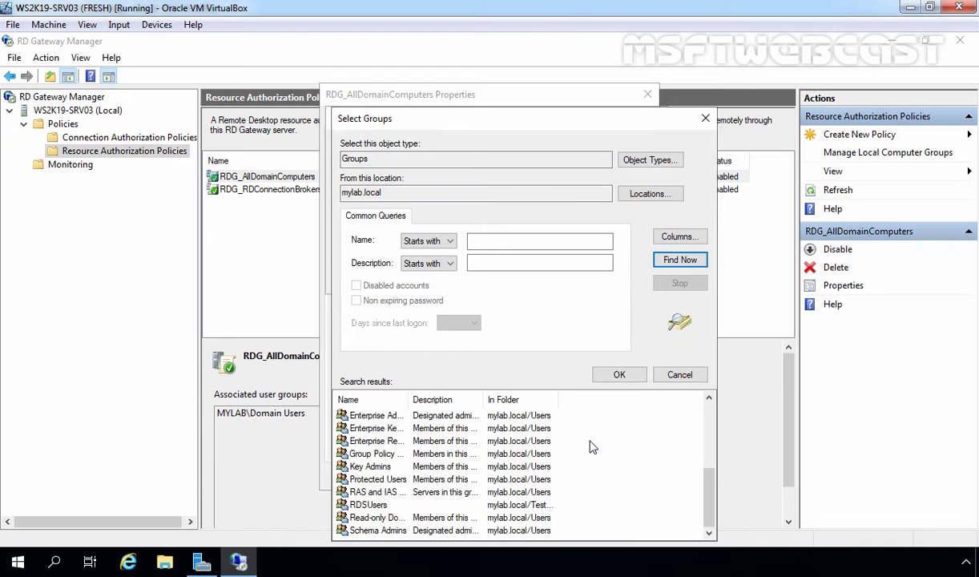
click(369, 505)
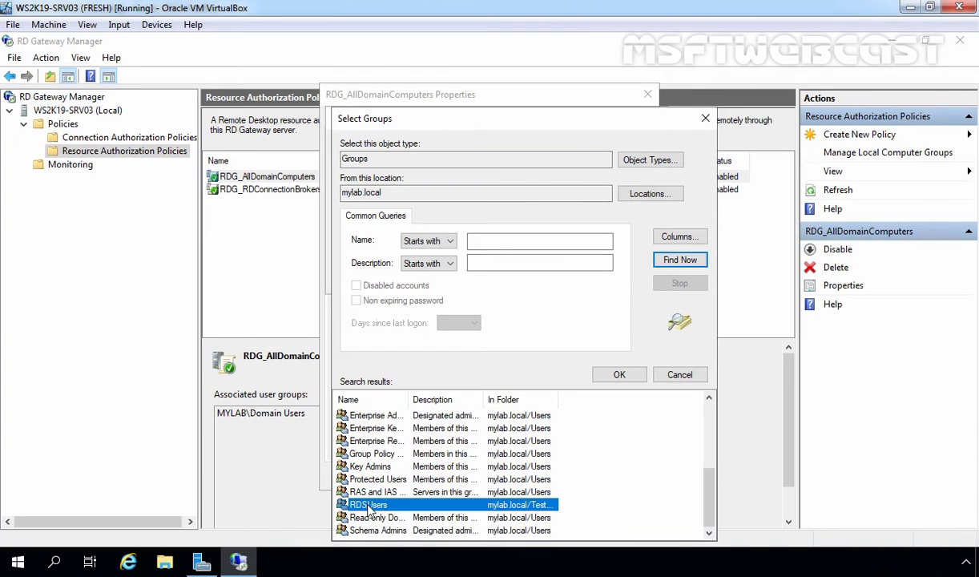
double_click(369, 505)
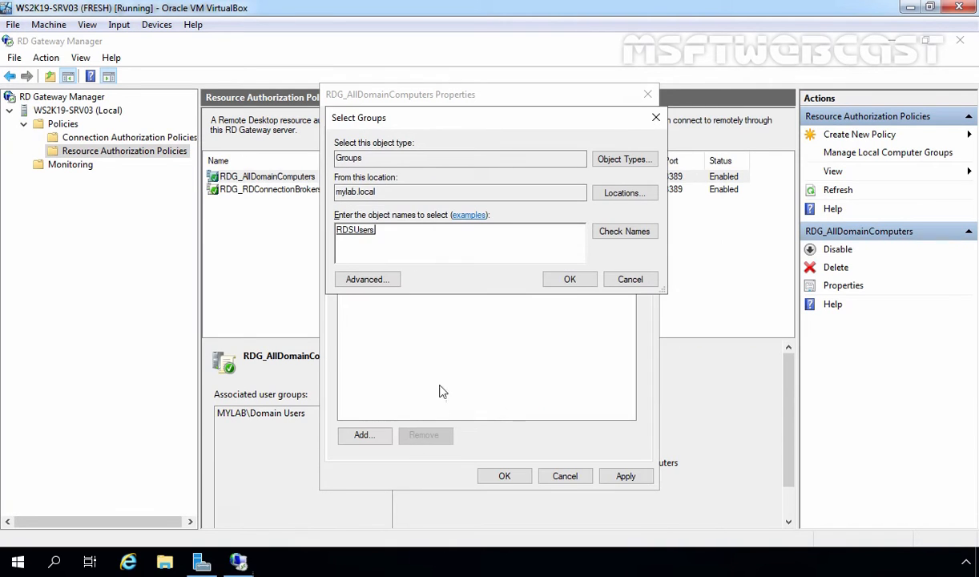
click(571, 278)
click(629, 477)
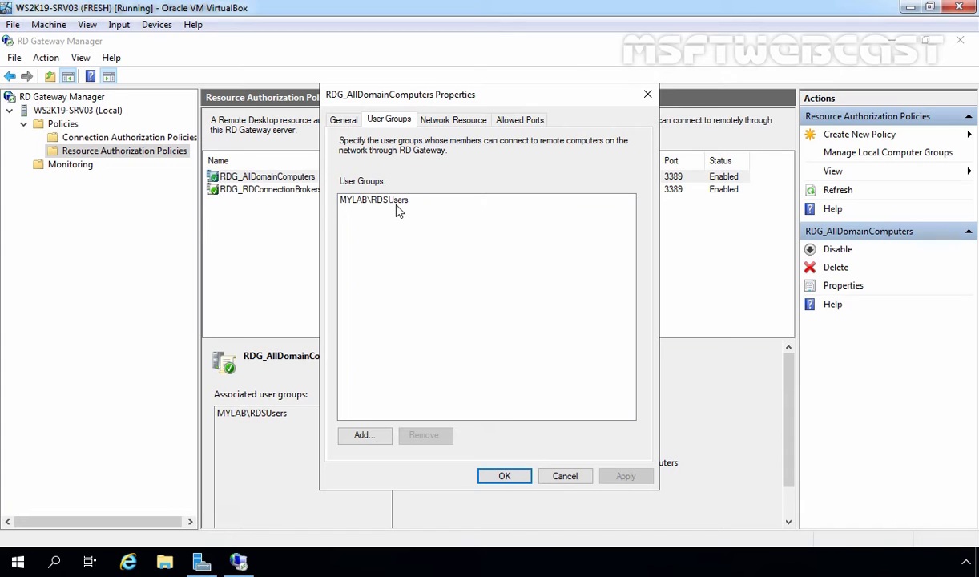
Step: Set the policy's Network Resource option to 'Allow users to connect to any network resource', apply and close
click(456, 122)
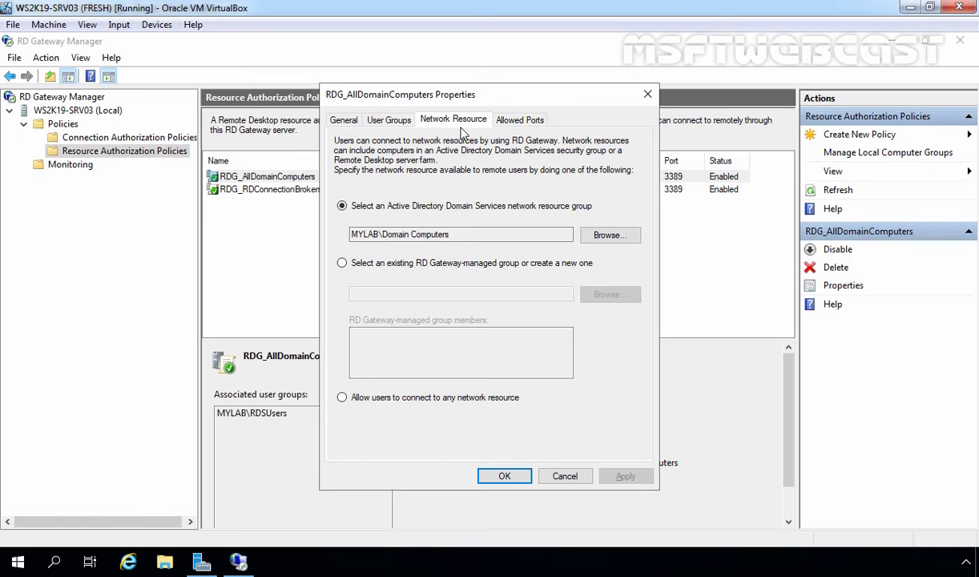
click(343, 401)
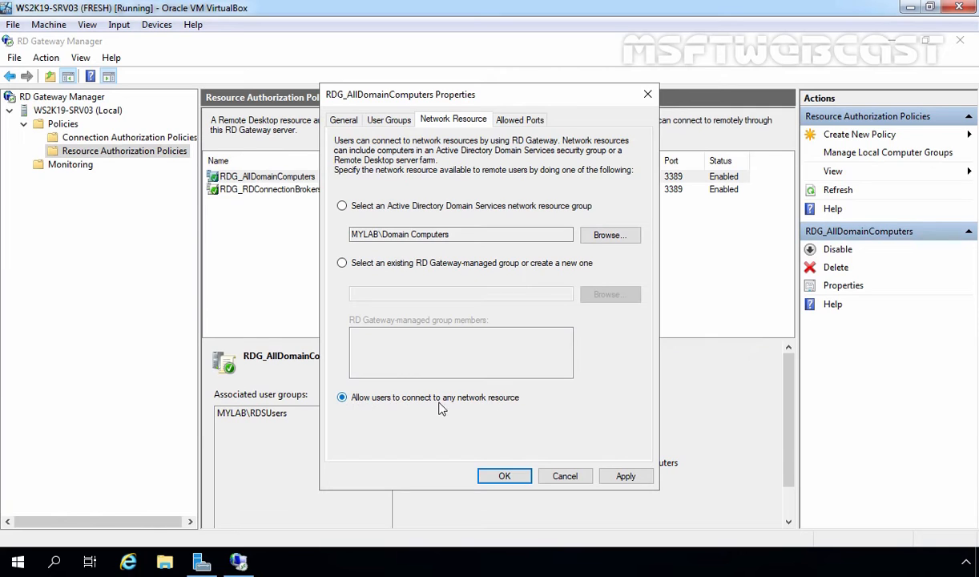
click(625, 477)
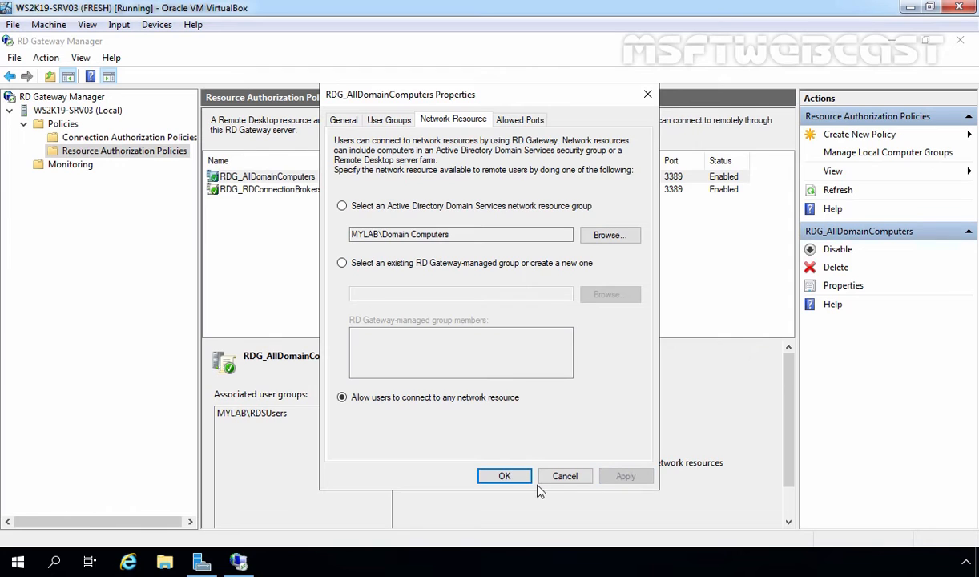
click(505, 476)
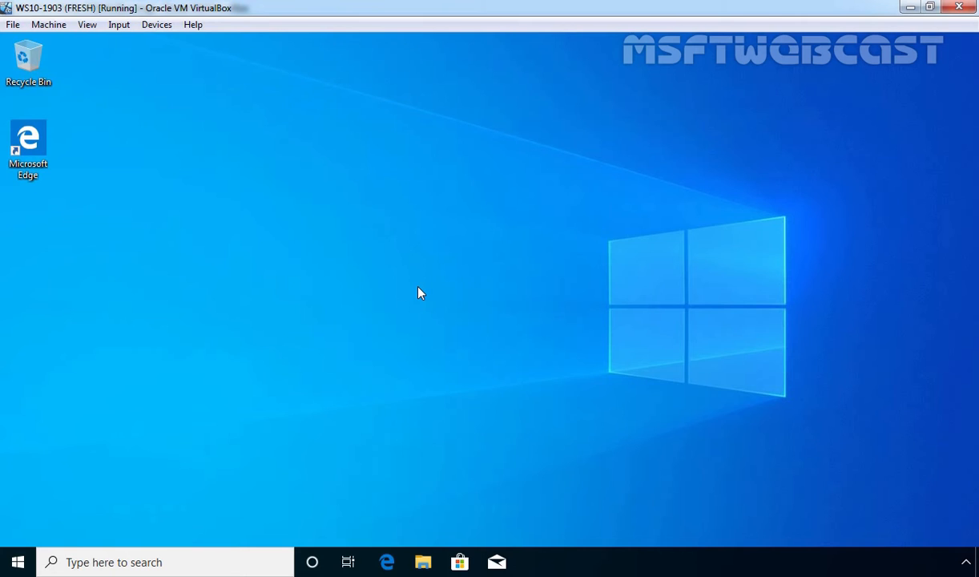
Step: Launch Remote Desktop Connection by running mstsc from the Run box
key(super+r)
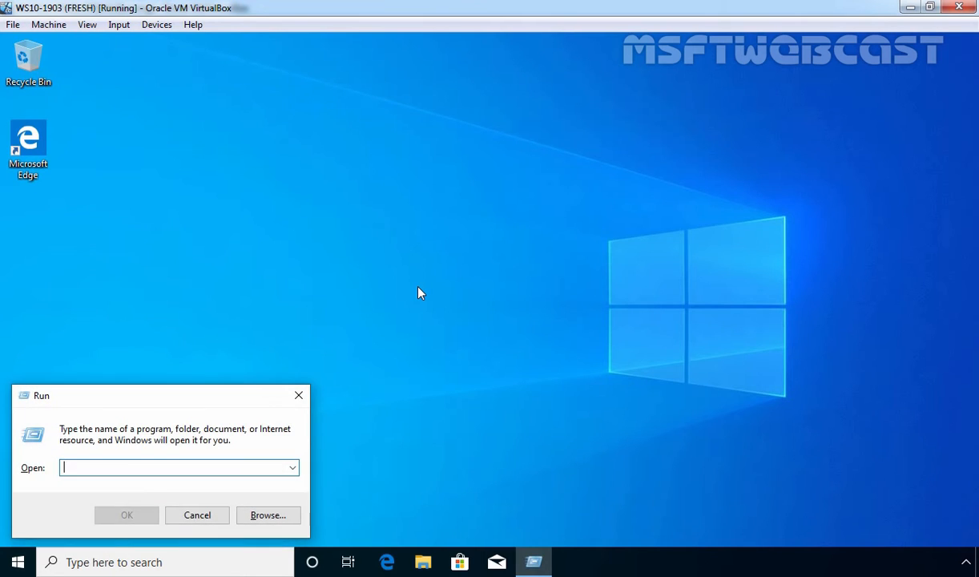
text(mstsc)
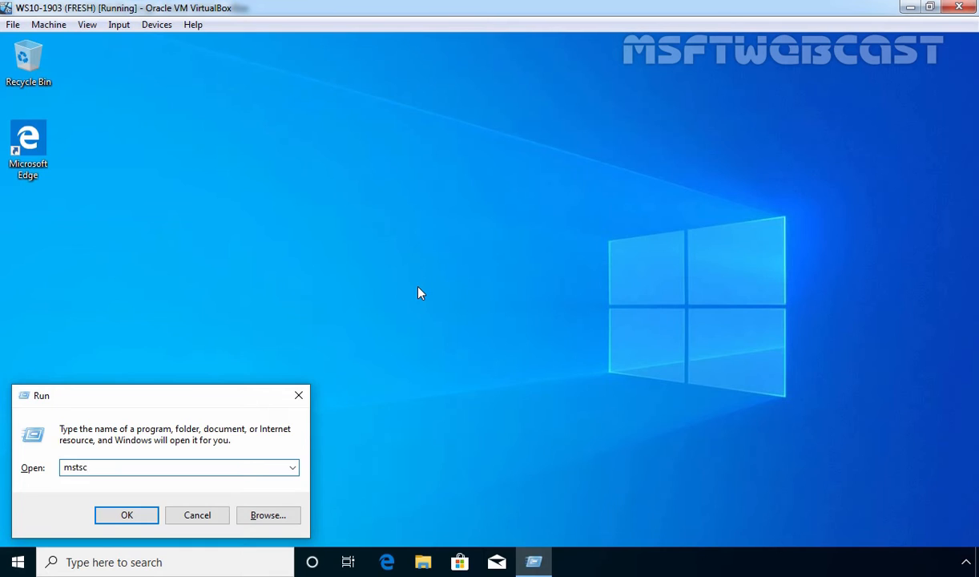
key(Return)
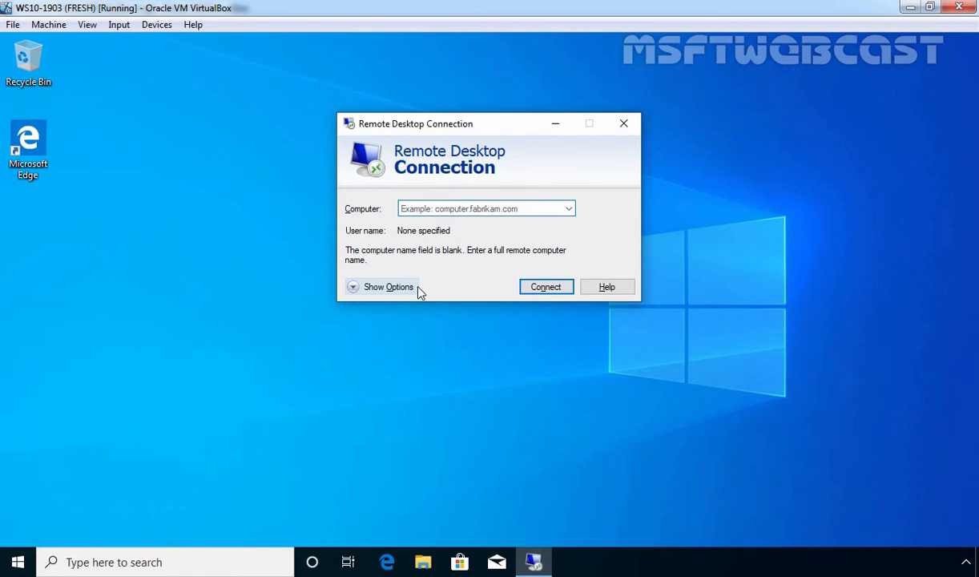
Step: Open the RD Gateway server settings under the Advanced tab's Connect from anywhere section
click(376, 290)
click(563, 208)
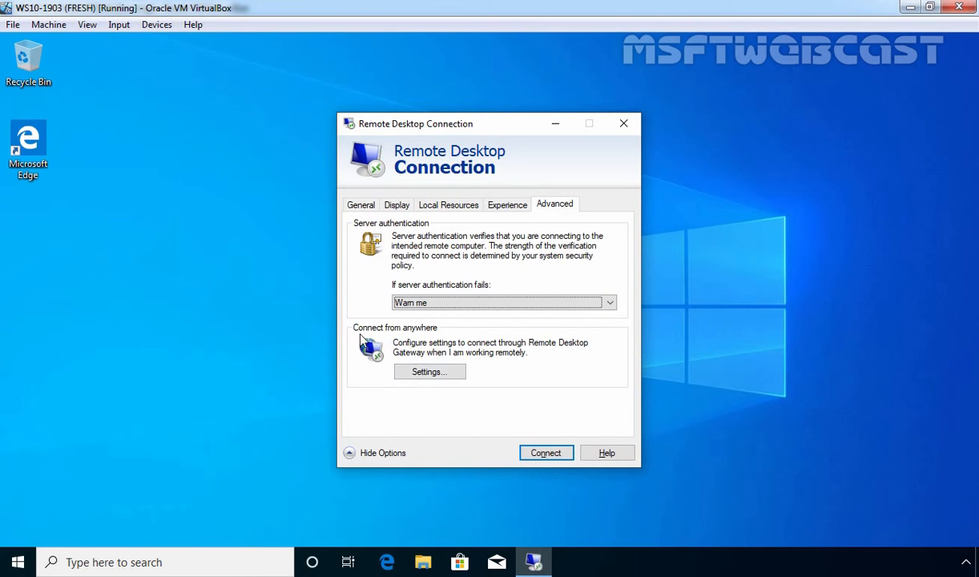
click(429, 377)
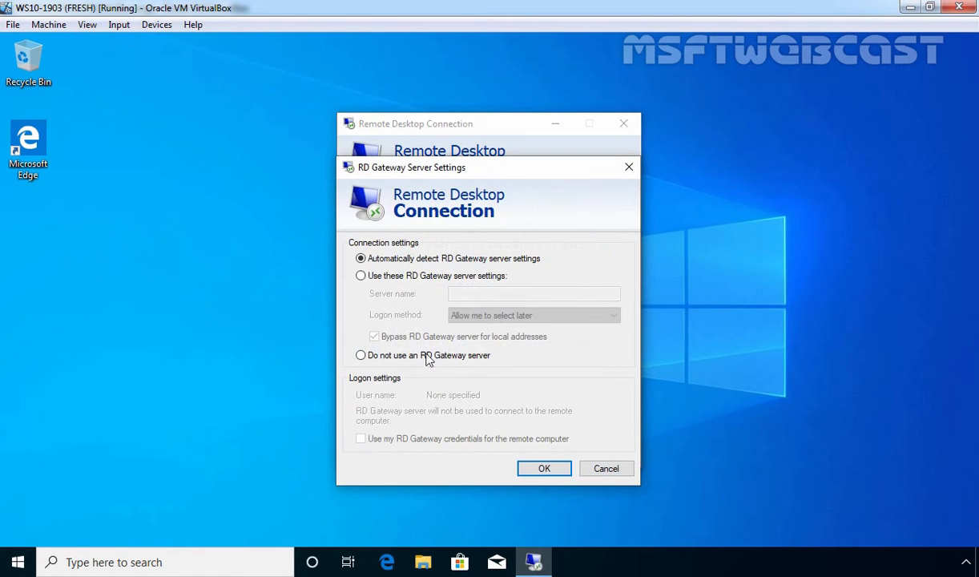
Step: Use gateway ws2k19-srv03.mylab.local with local bypass off and gateway credentials reused, then save
click(361, 276)
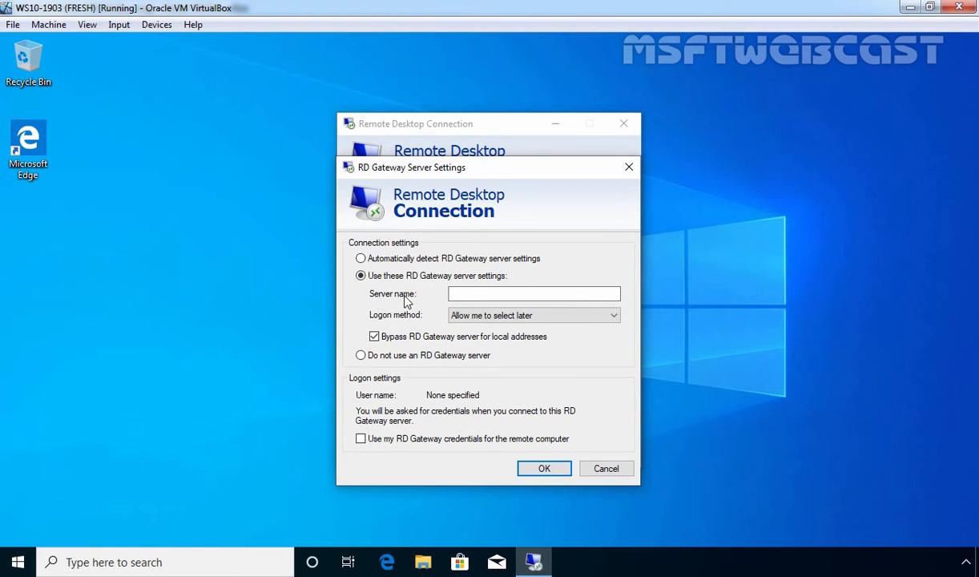
click(469, 294)
text(ws2k19-srv03.mylab.local)
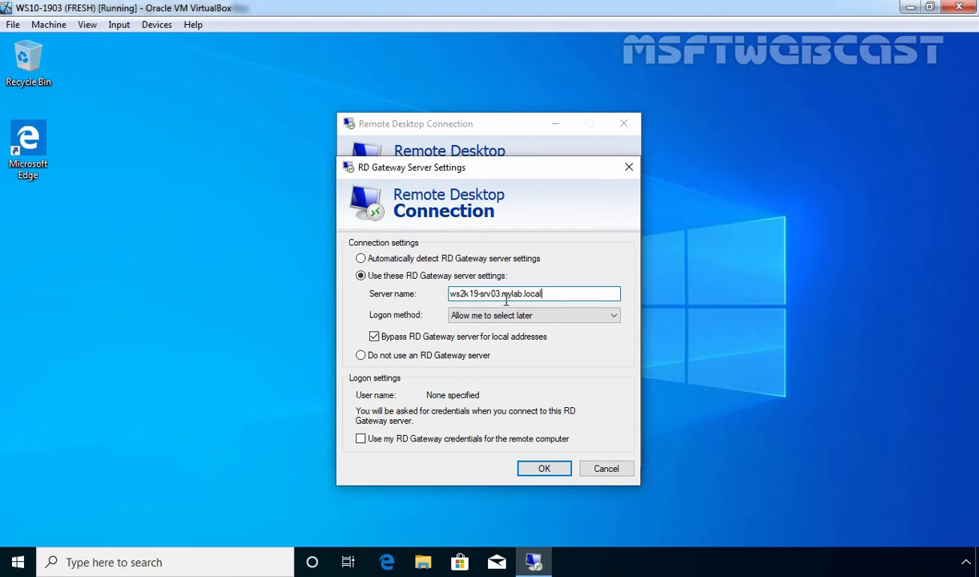
click(374, 337)
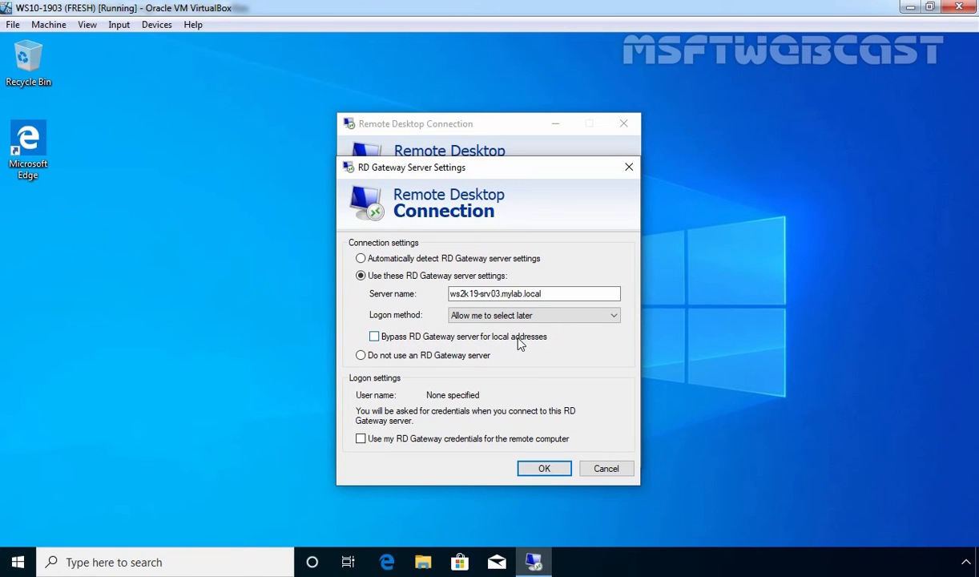
click(361, 439)
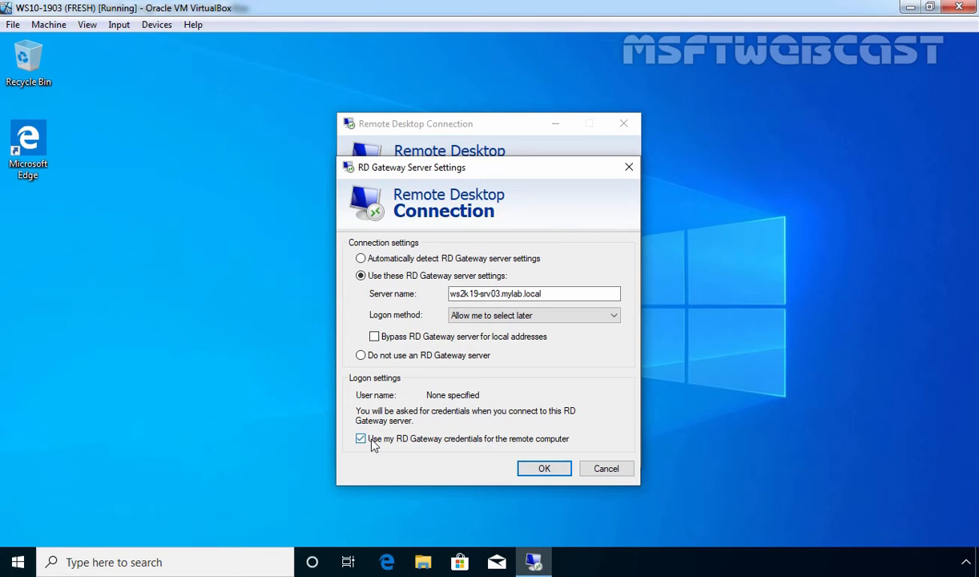
click(542, 472)
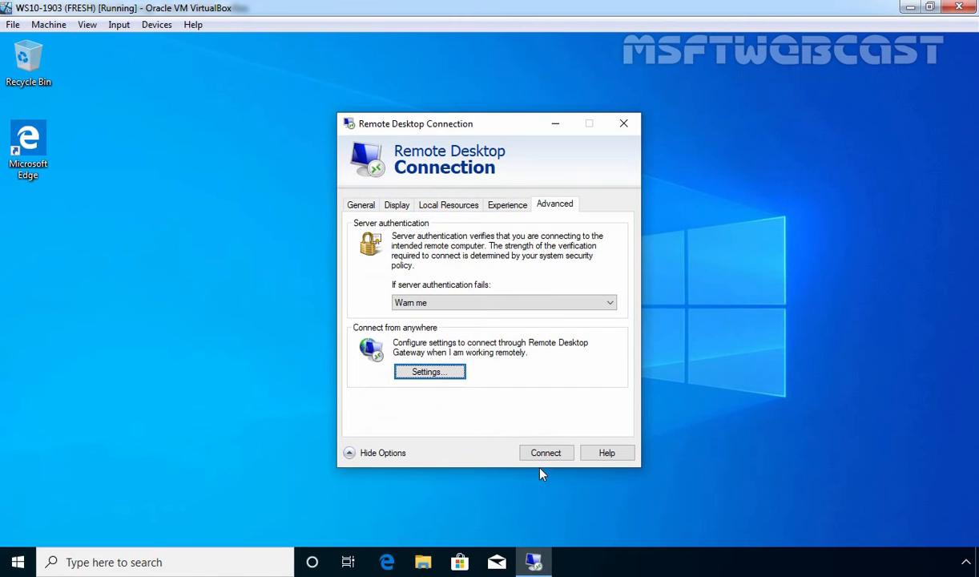
Step: Connect to computer ws2k19-srv02.mylab.local with the test domain user's name
click(360, 205)
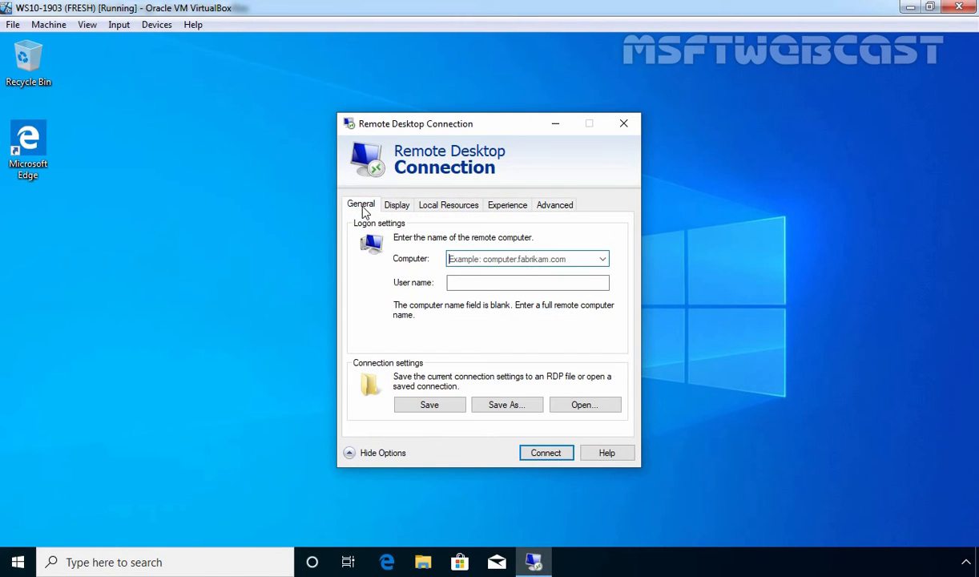
click(471, 259)
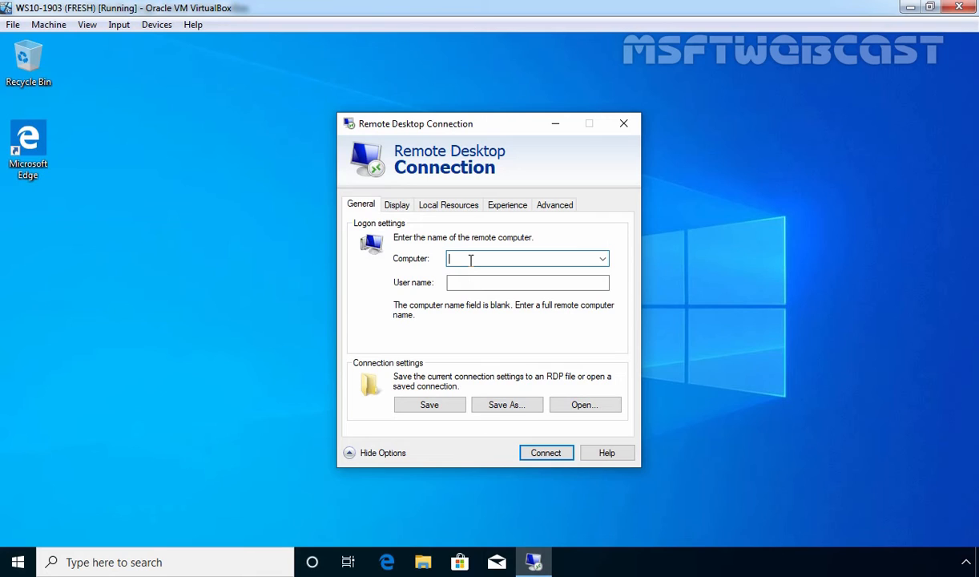
key(ctrl+v)
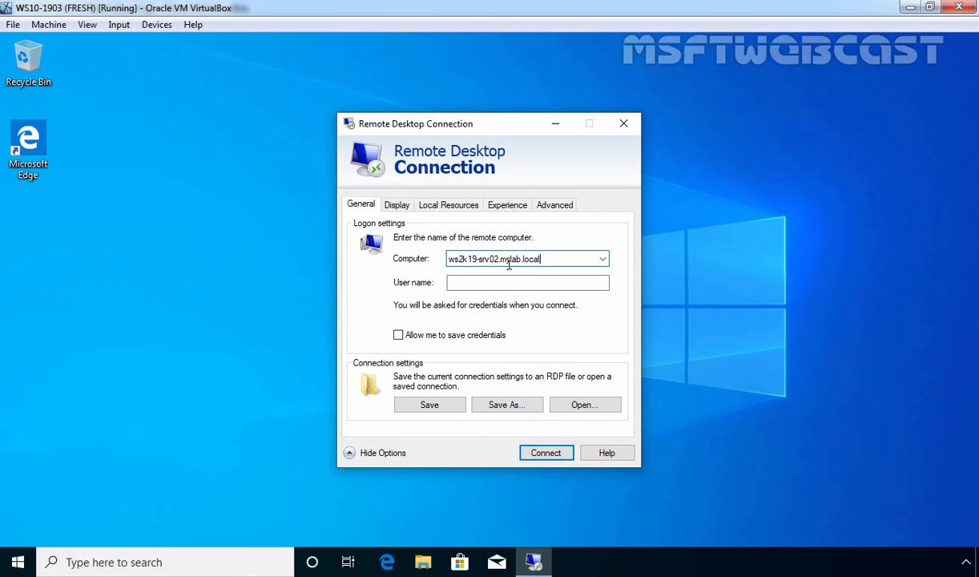
click(471, 284)
text(user1@mylab.local)
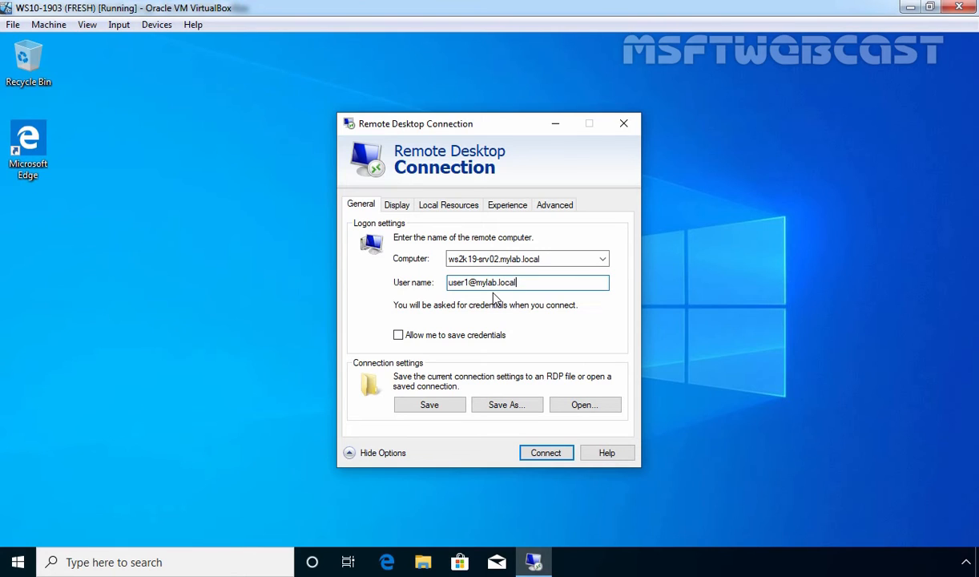
click(545, 454)
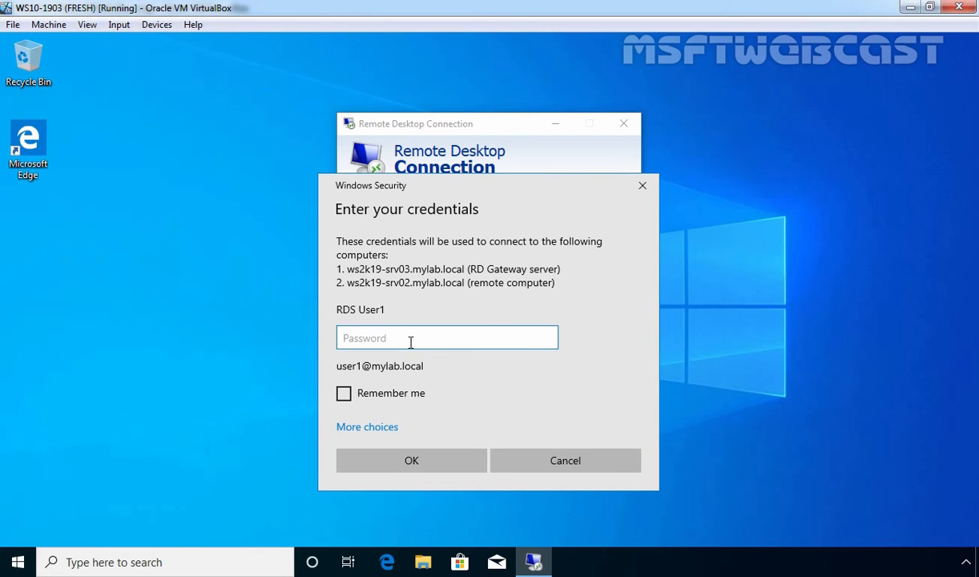
Step: Enter the test user's password in the Windows Security prompt and submit it
text(P@ssw0rd)
click(411, 461)
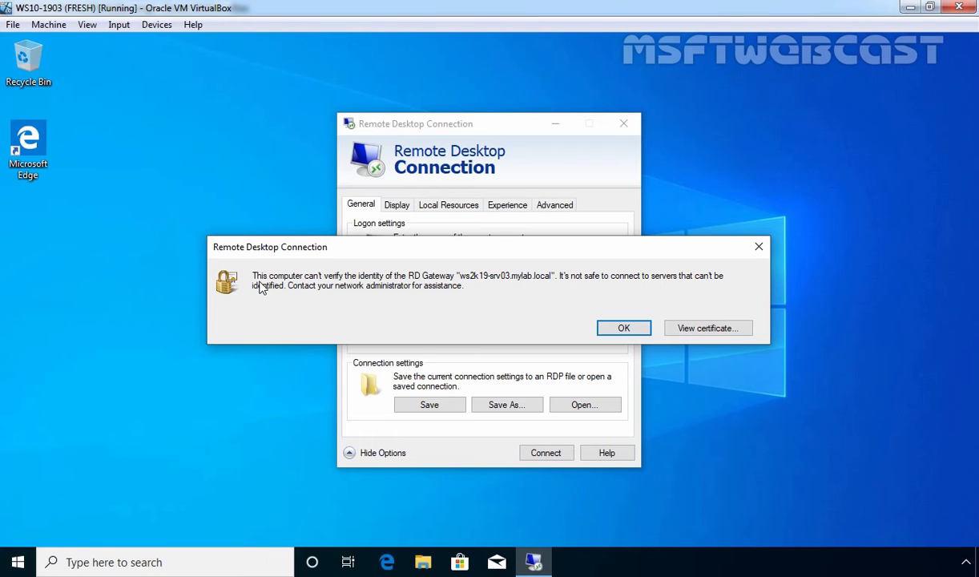
Step: Open the gateway certificate's details and start exporting it in DER .cer format
click(708, 334)
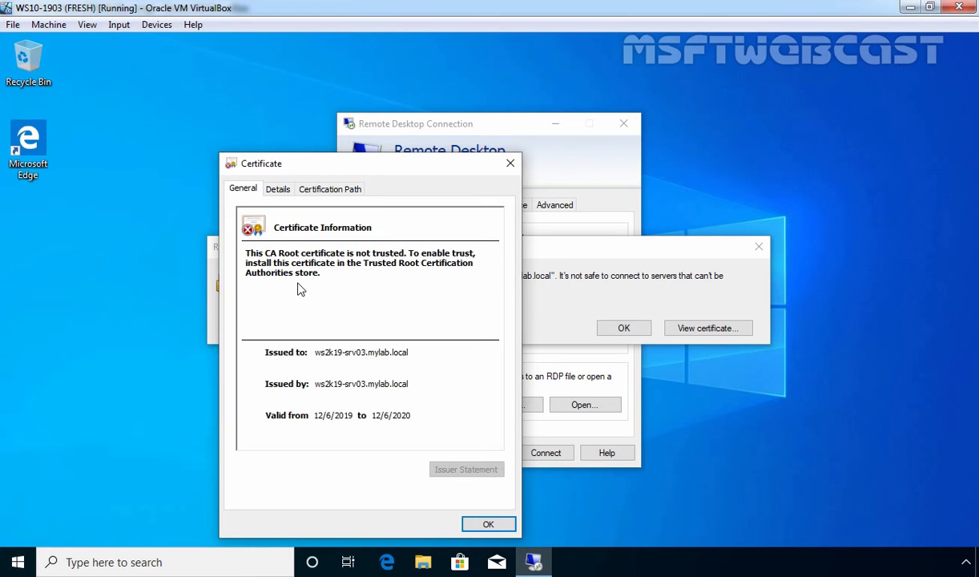
click(278, 192)
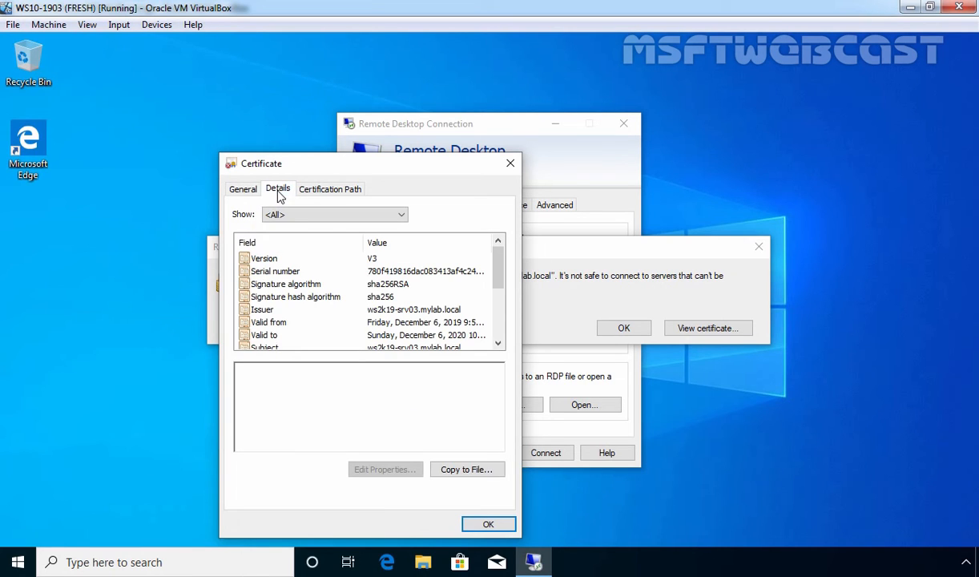
click(464, 471)
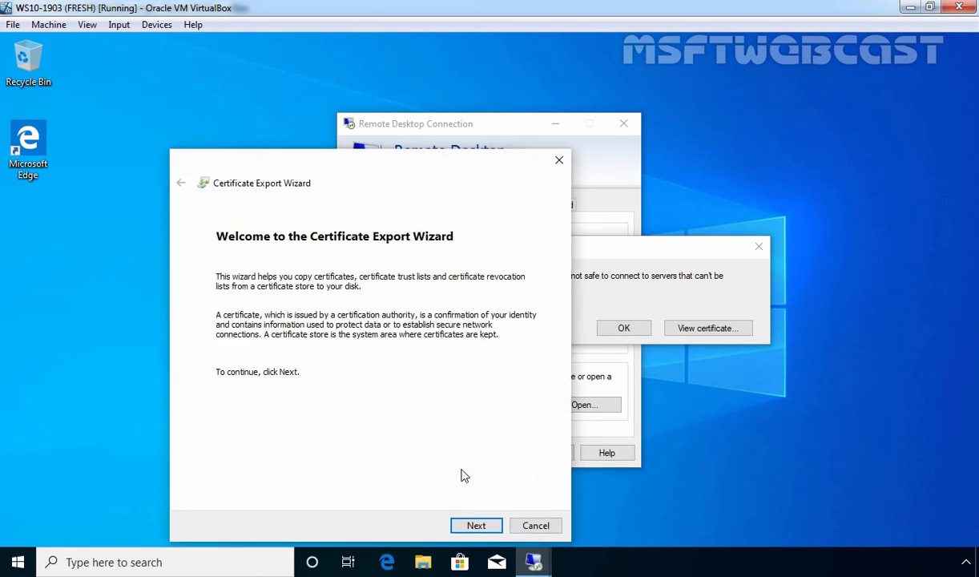
click(477, 526)
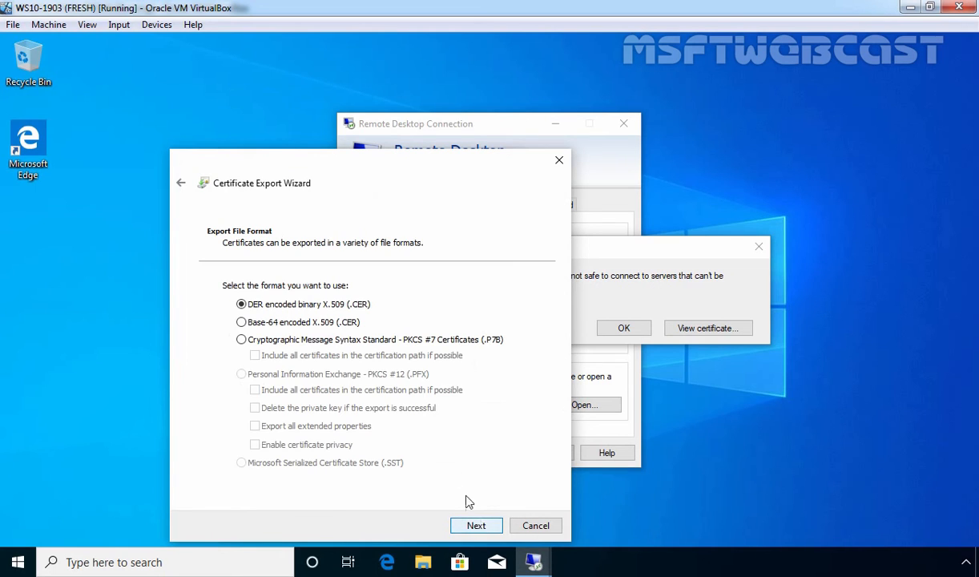
click(476, 526)
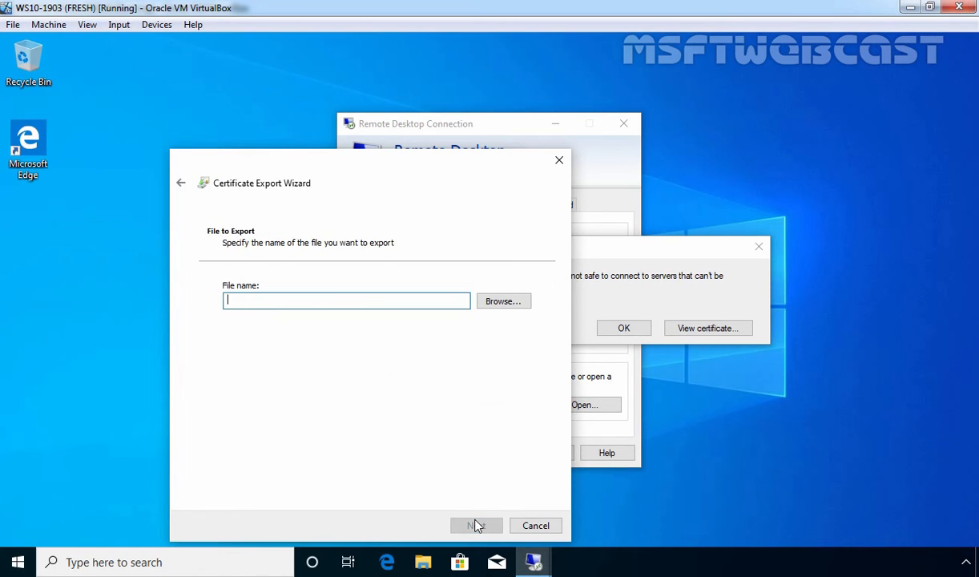
Step: Save the exported certificate to the Desktop as rdgateway-cert.cer and finish the wizard
click(503, 301)
click(232, 273)
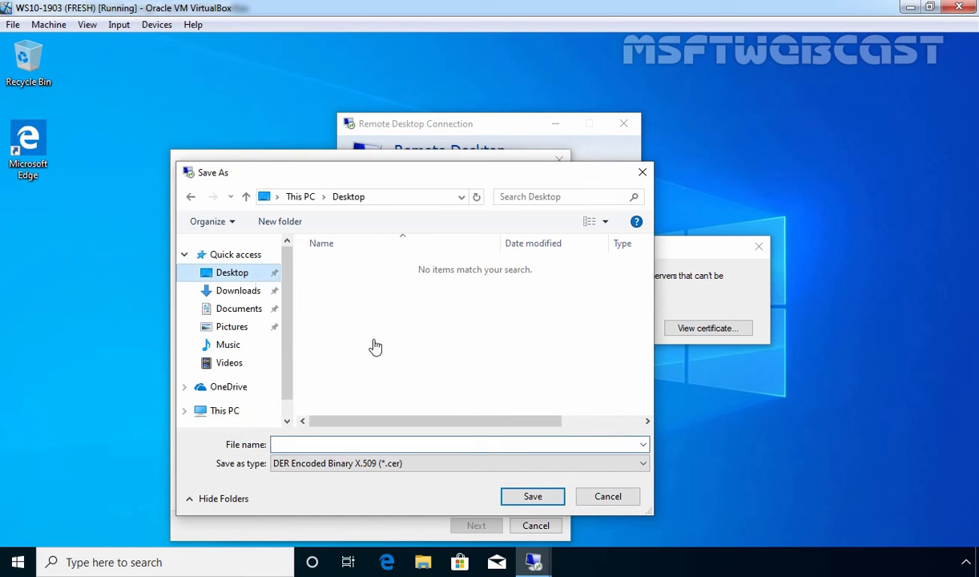
click(446, 444)
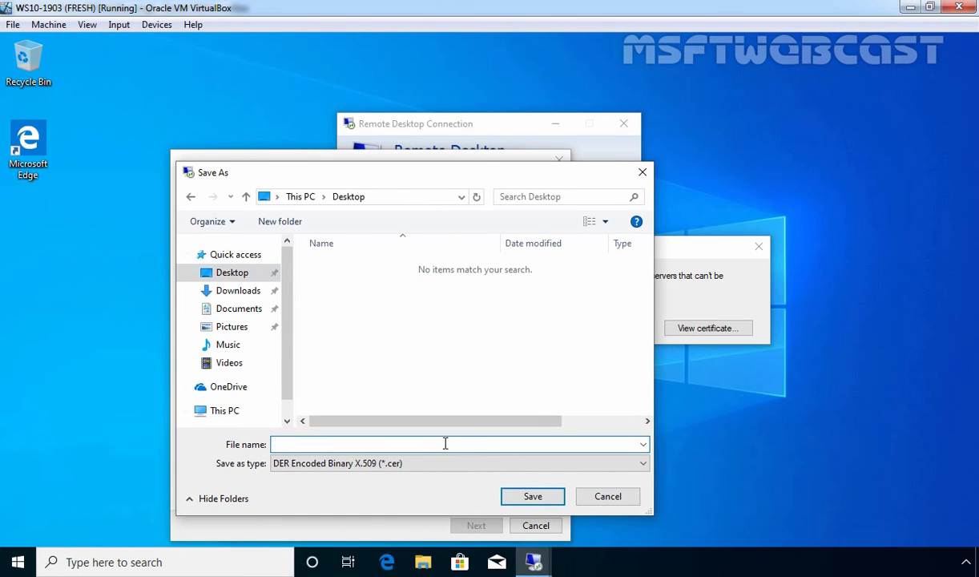
text(rdgateway-cert)
click(529, 497)
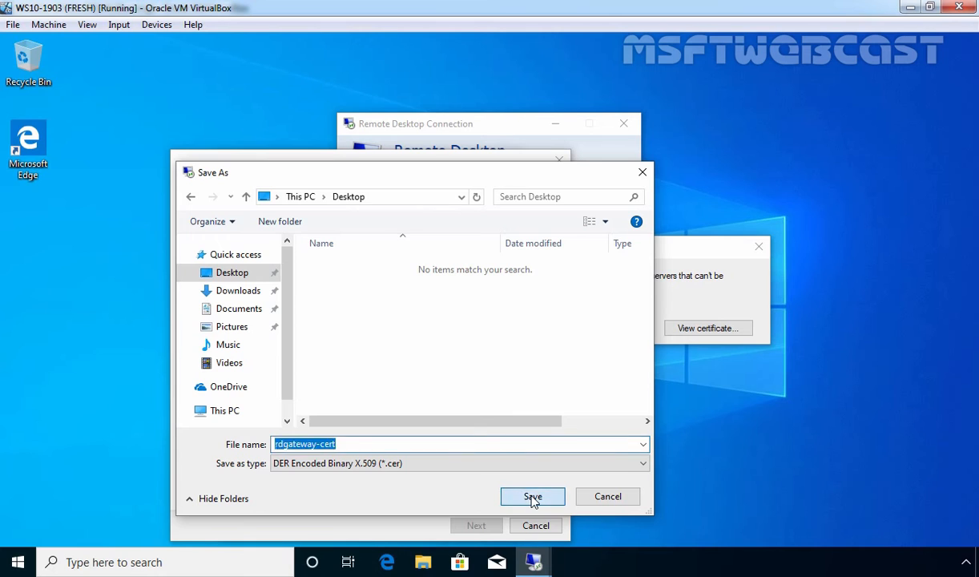
click(479, 527)
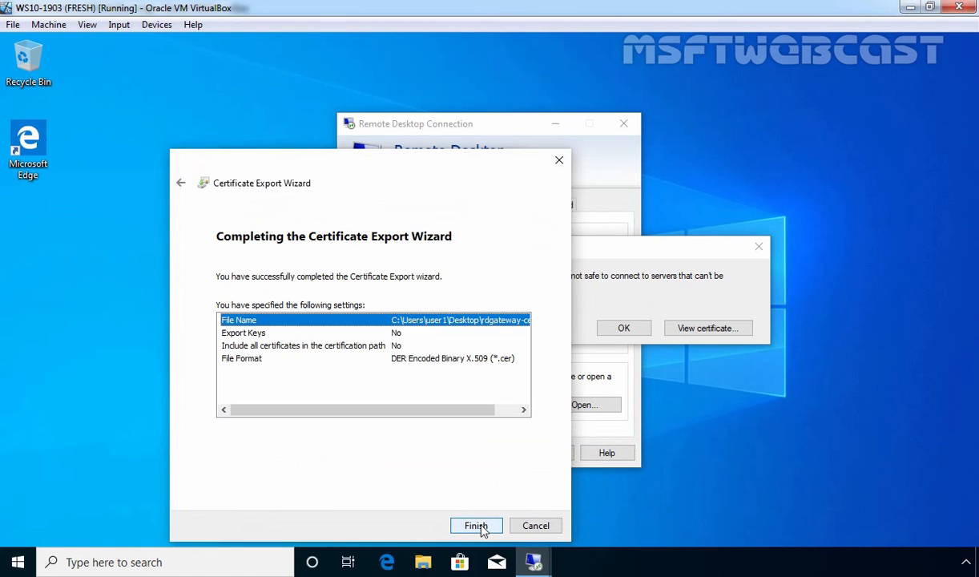
click(477, 526)
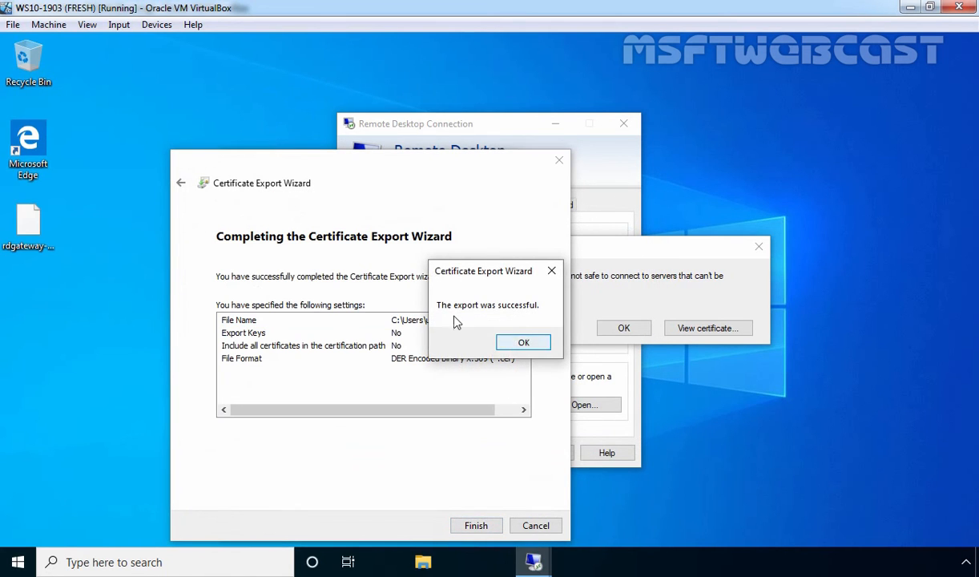
Step: Acknowledge the export success, close the certificate, and dismiss the unverified-gateway warning
click(523, 342)
click(486, 524)
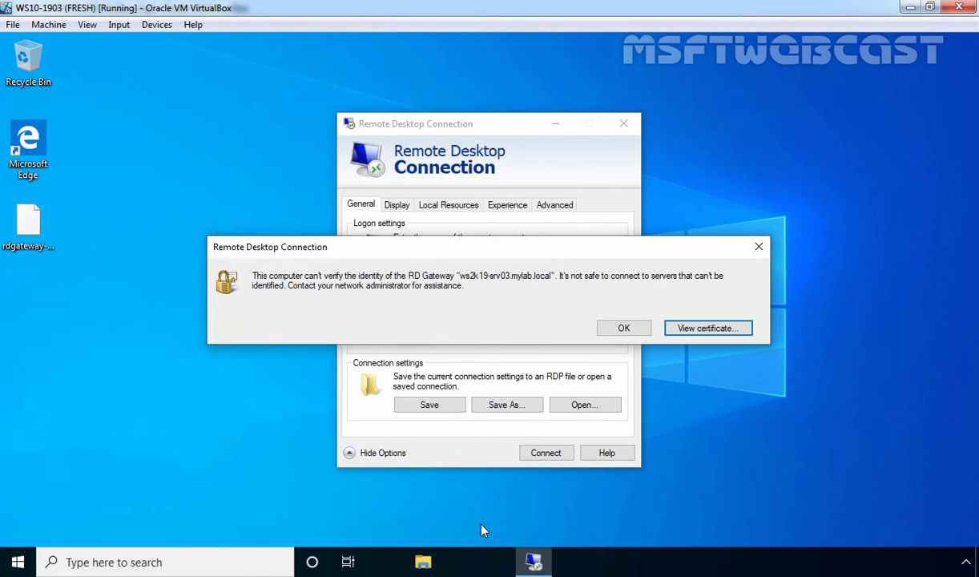
click(624, 330)
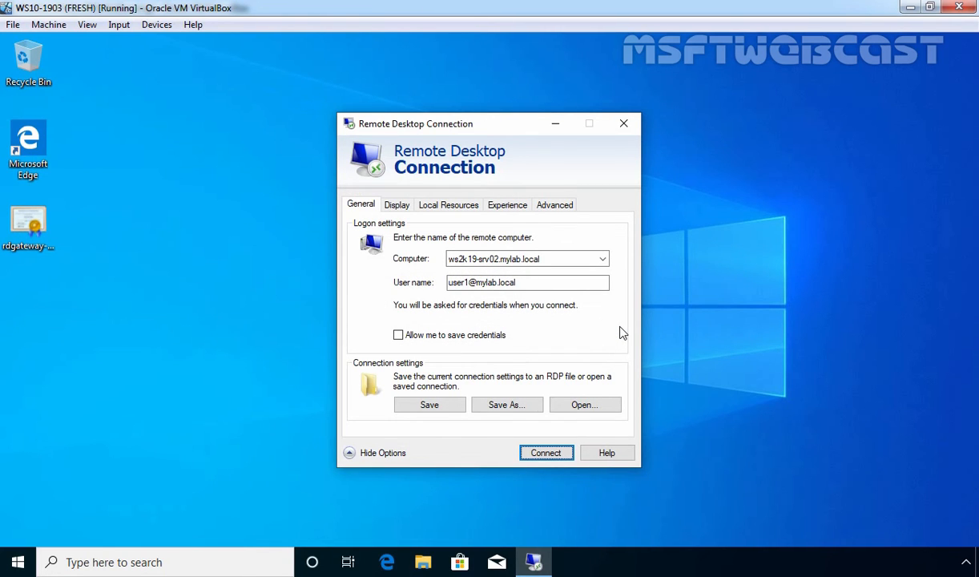
Step: Open rdgateway-cert.cer from the desktop and start installing it for the Local Machine
click(30, 233)
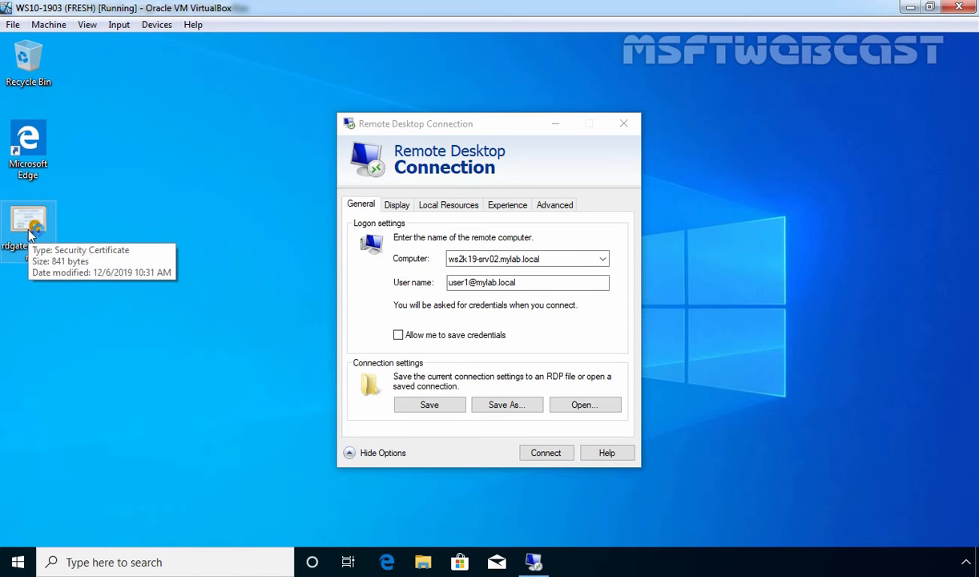
double_click(30, 233)
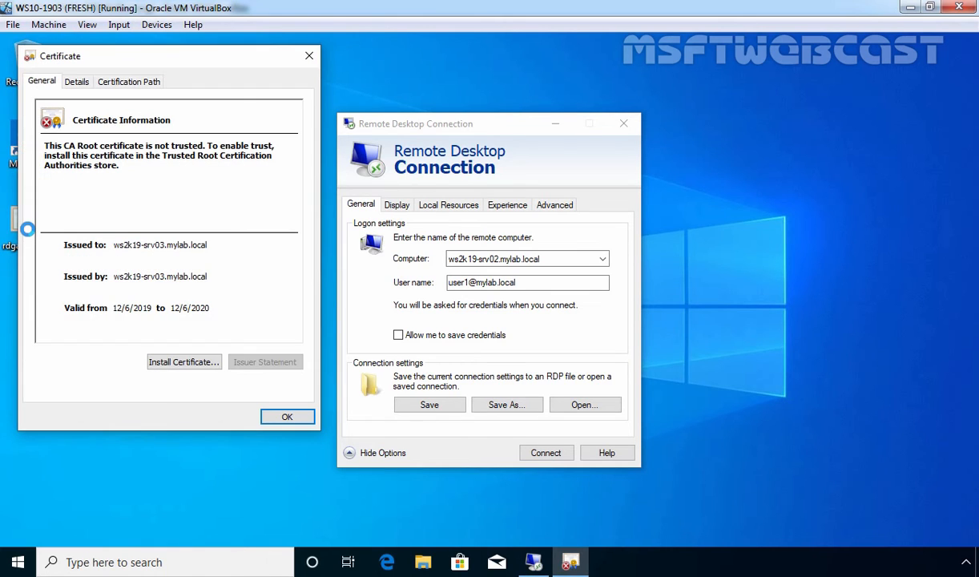
click(181, 362)
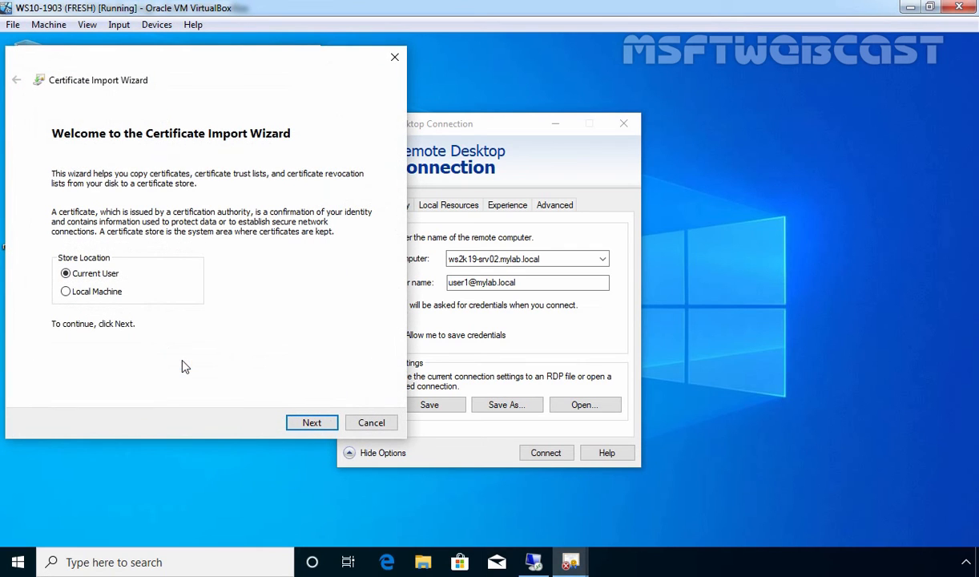
click(66, 291)
click(310, 423)
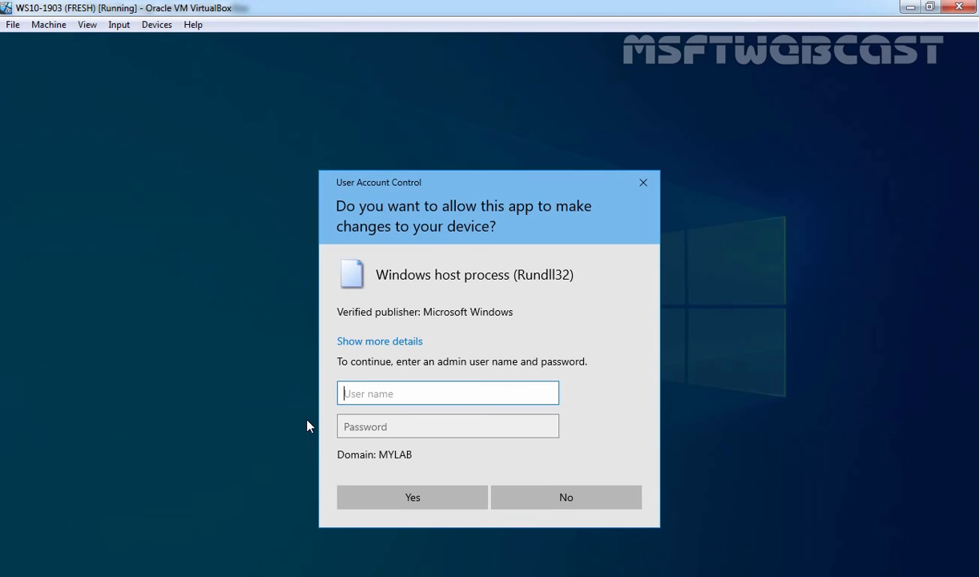
Step: Approve the elevation prompt with the administrator account's credentials
text(administrator@mylab.local)
key(Tab)
text(*********)
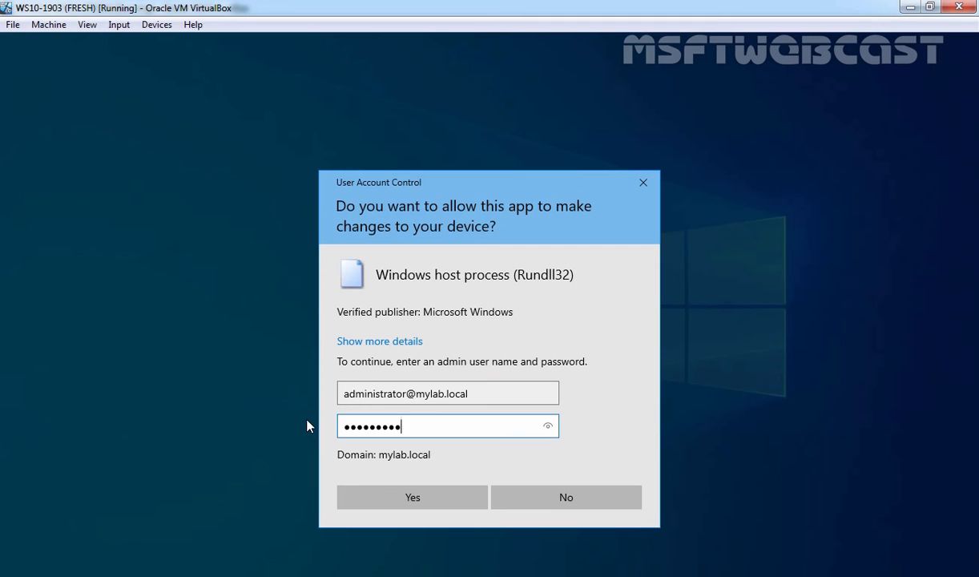
click(403, 500)
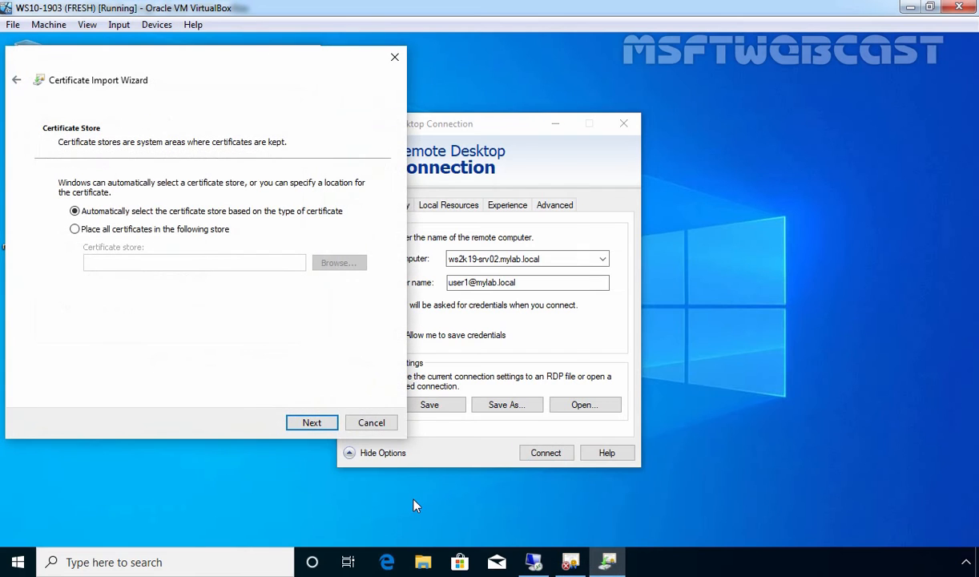
Step: Place the certificate in Trusted Root Certification Authorities, finish the import, and close it
click(76, 230)
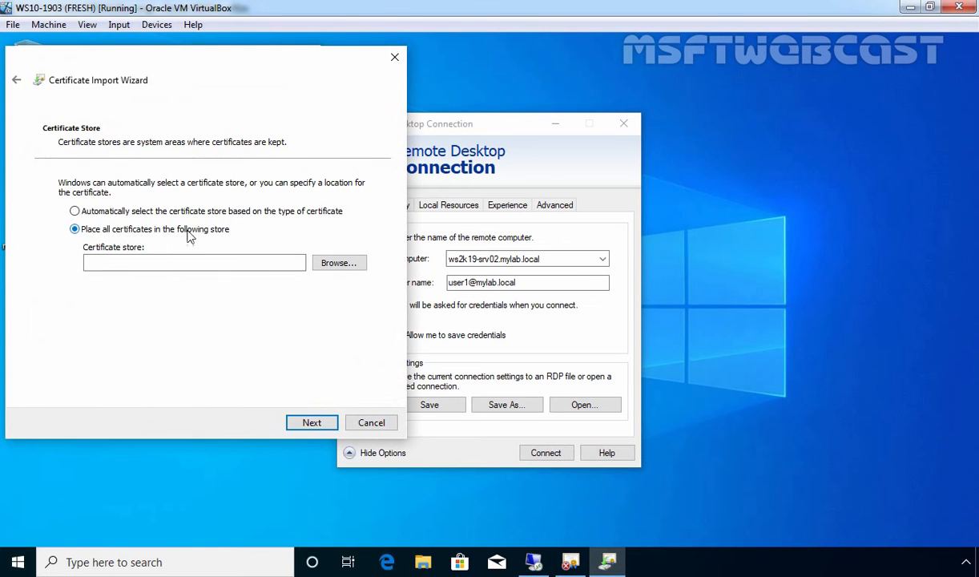
click(339, 264)
click(93, 153)
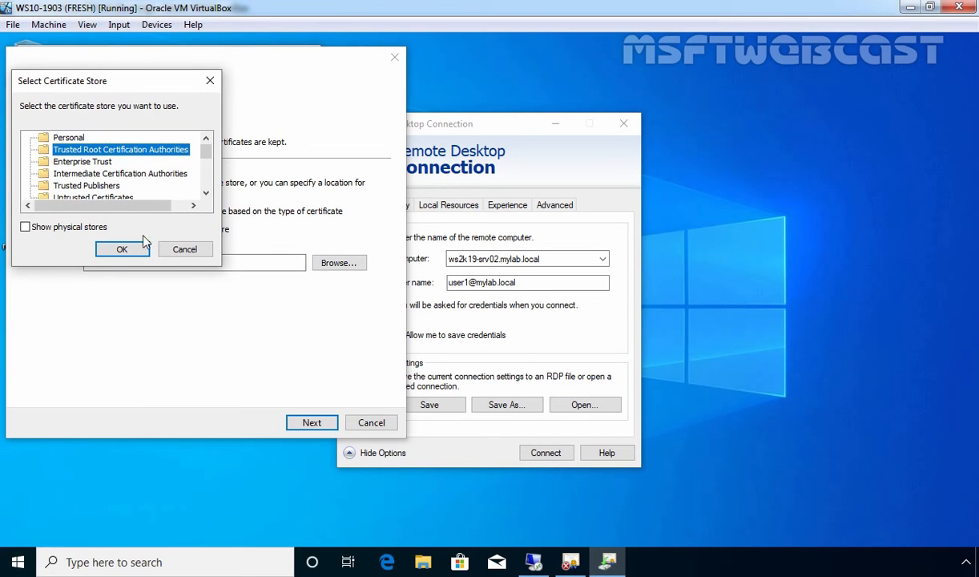
click(122, 249)
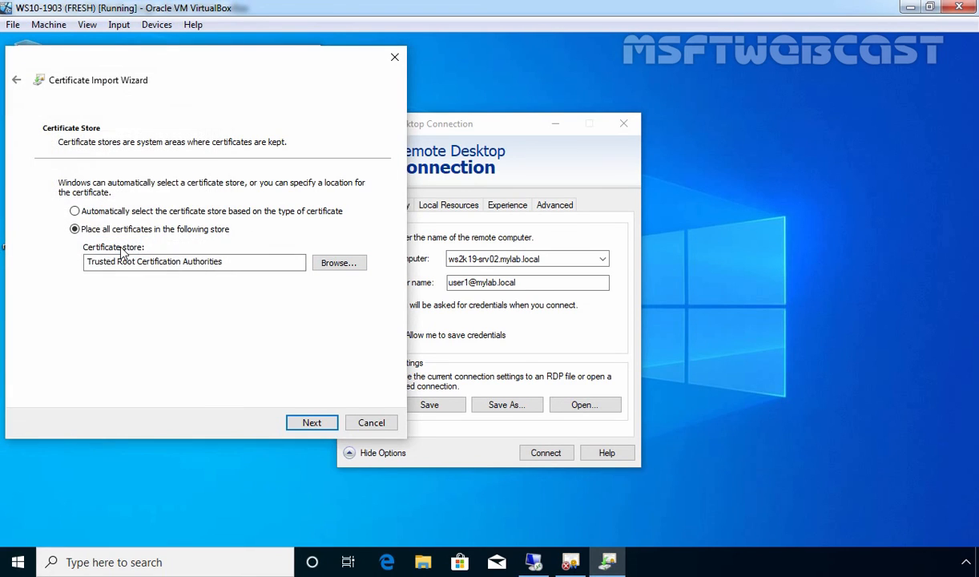
click(310, 422)
click(310, 423)
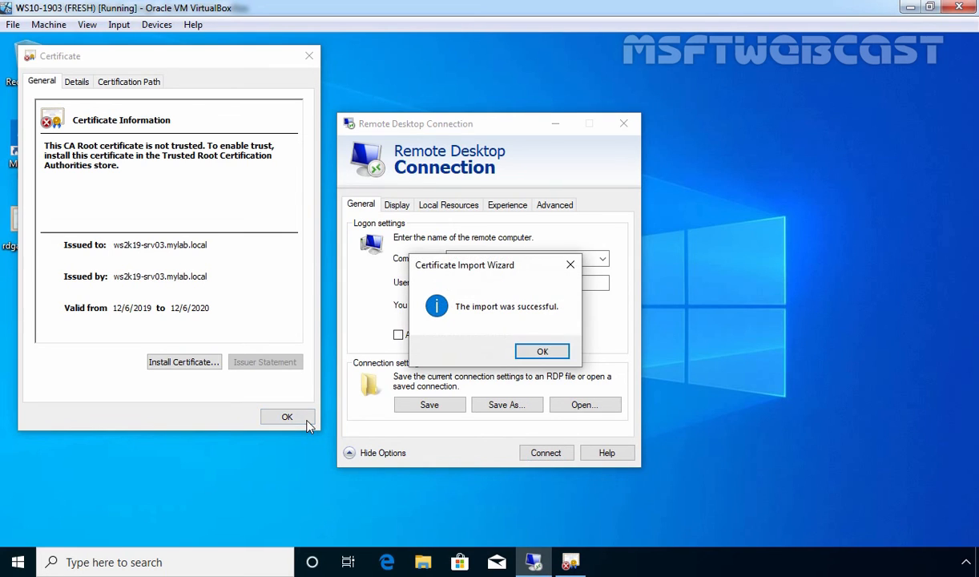
click(542, 352)
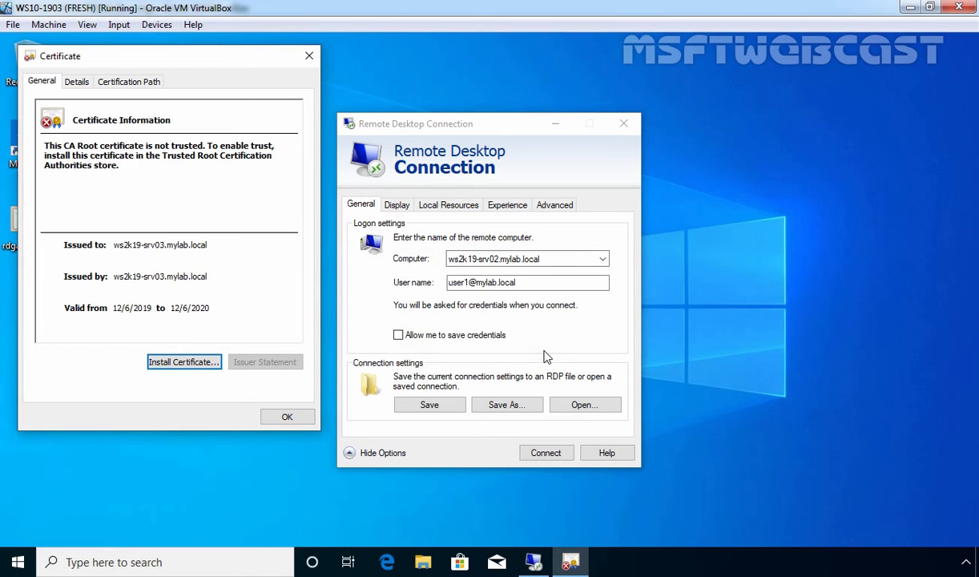
click(286, 425)
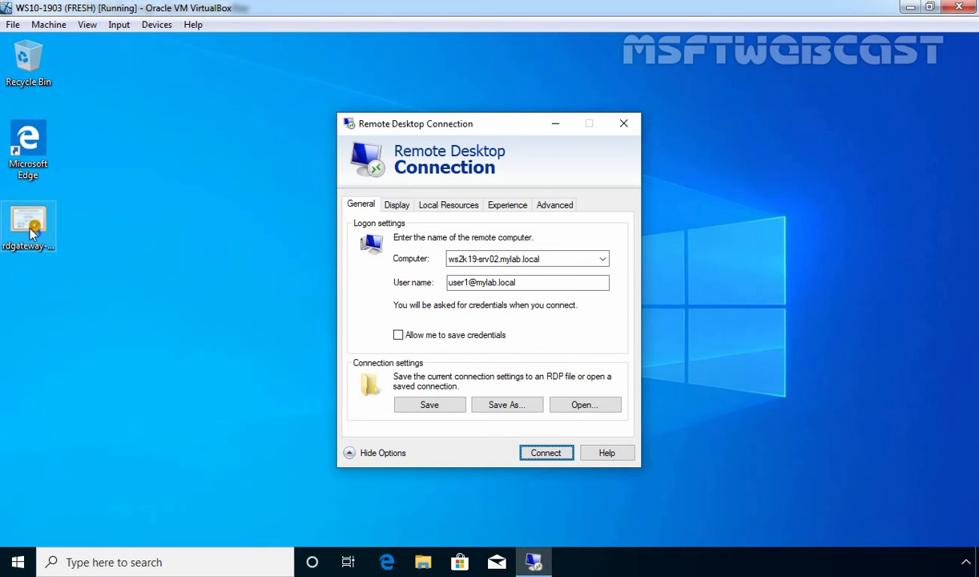
Step: Confirm the certificate is now trusted, then connect to ws2k19-srv02 with the user's password
double_click(29, 230)
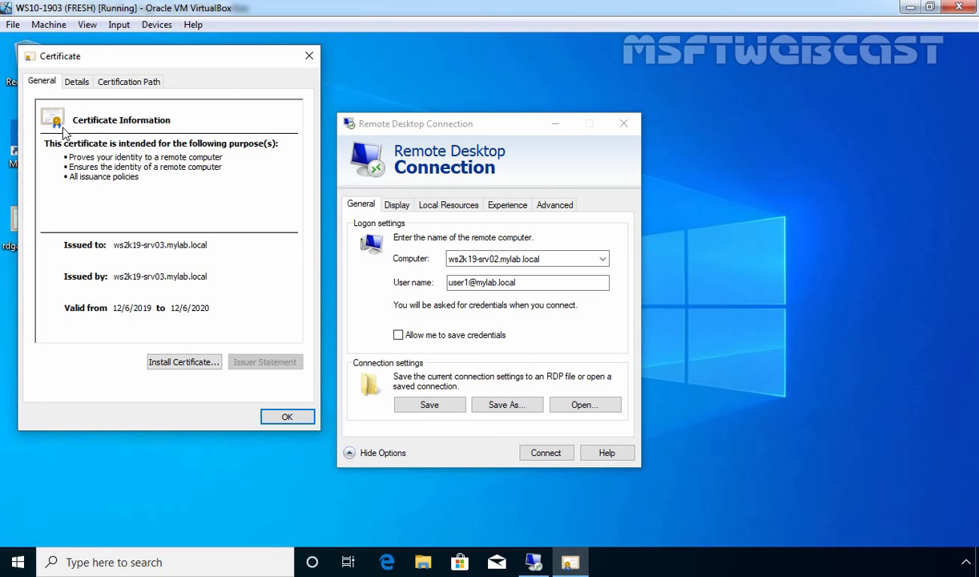
click(282, 418)
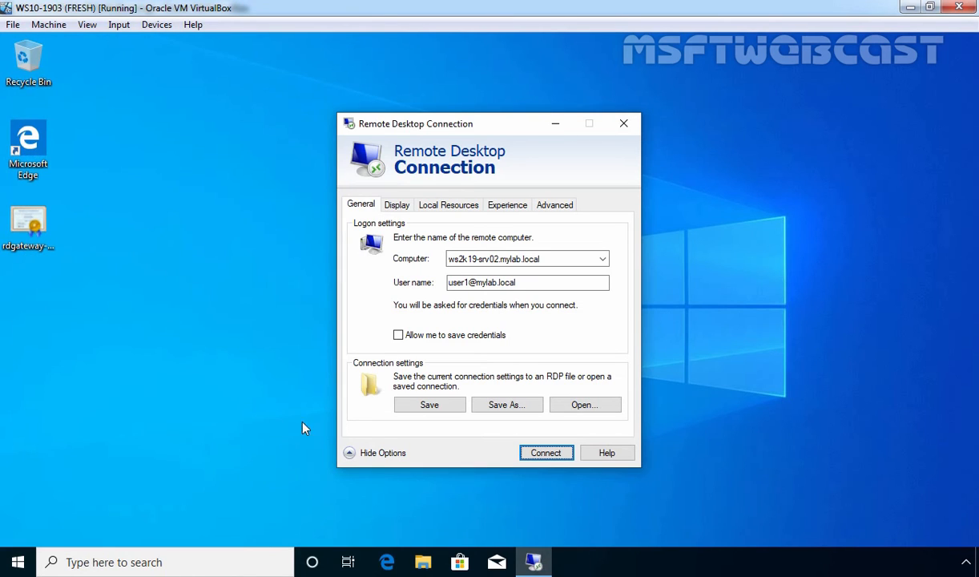
click(547, 453)
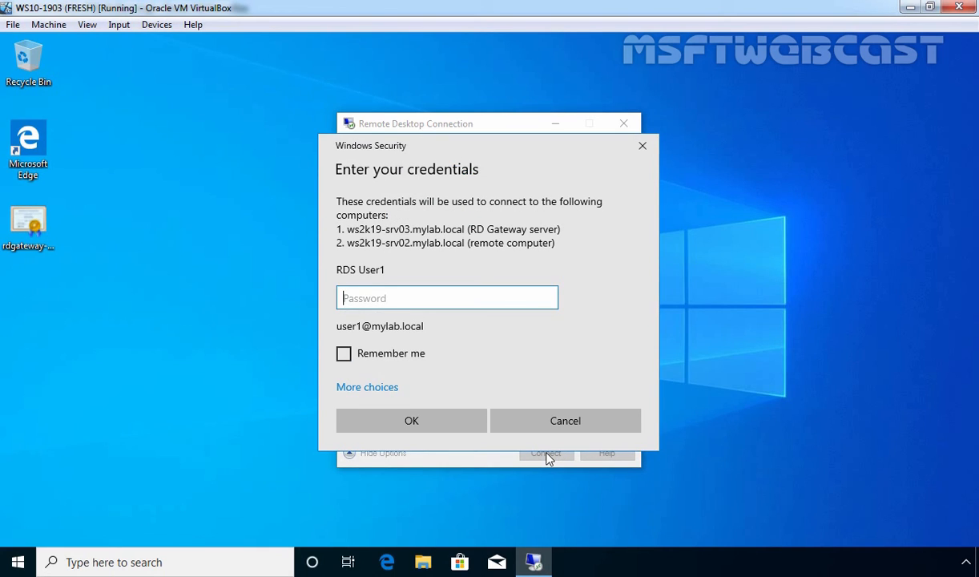
text(Passw0rd)
click(424, 427)
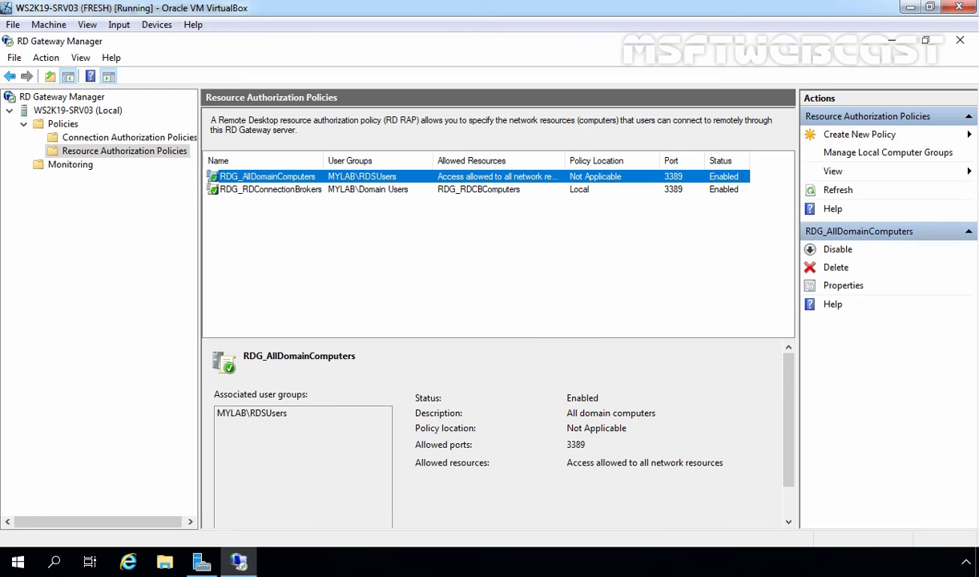
Step: Show the Monitoring connections, refreshing and scrolling to Transport until the user's ws2k19-srv02 sessions appear
click(64, 166)
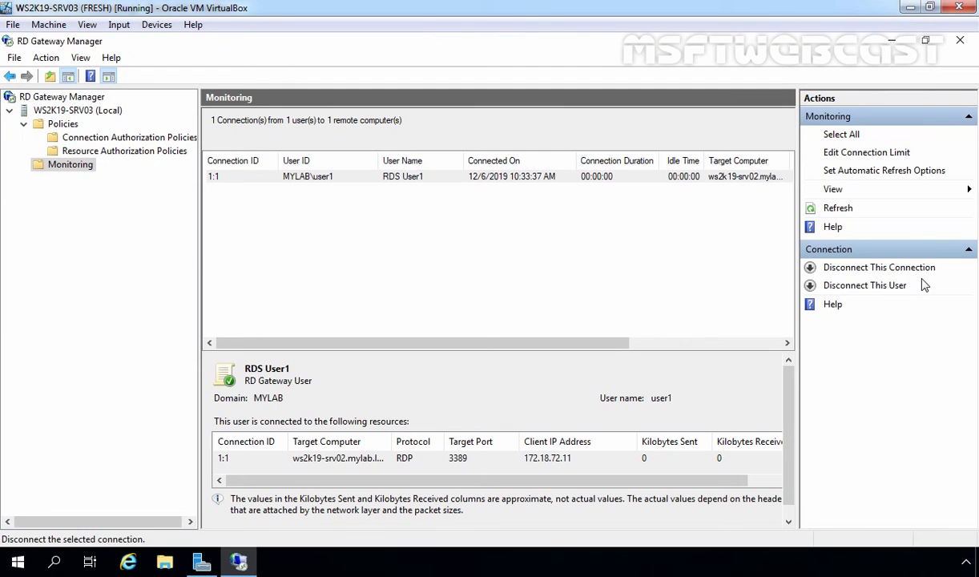
click(837, 208)
click(836, 210)
drag(629, 343, 732, 334)
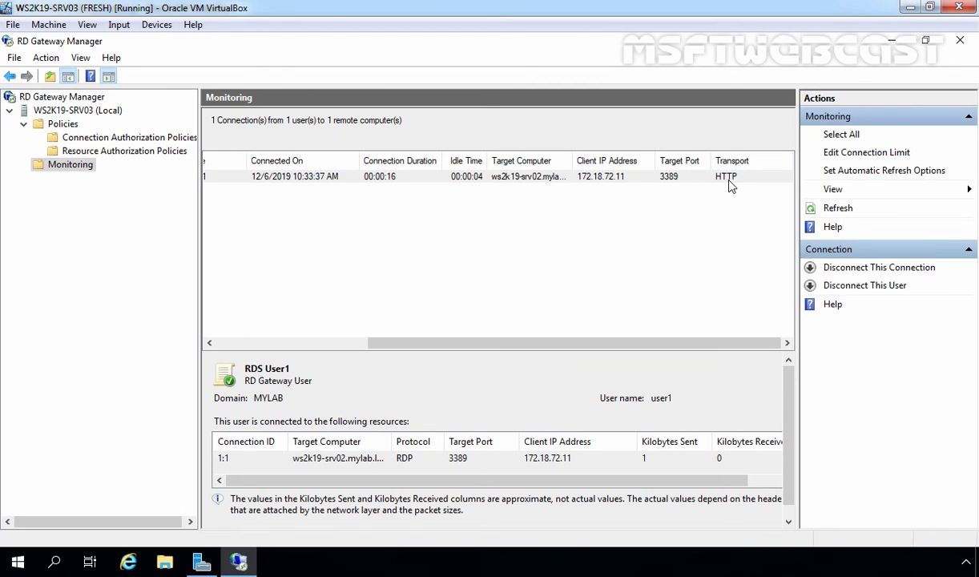
drag(641, 344, 354, 353)
click(838, 209)
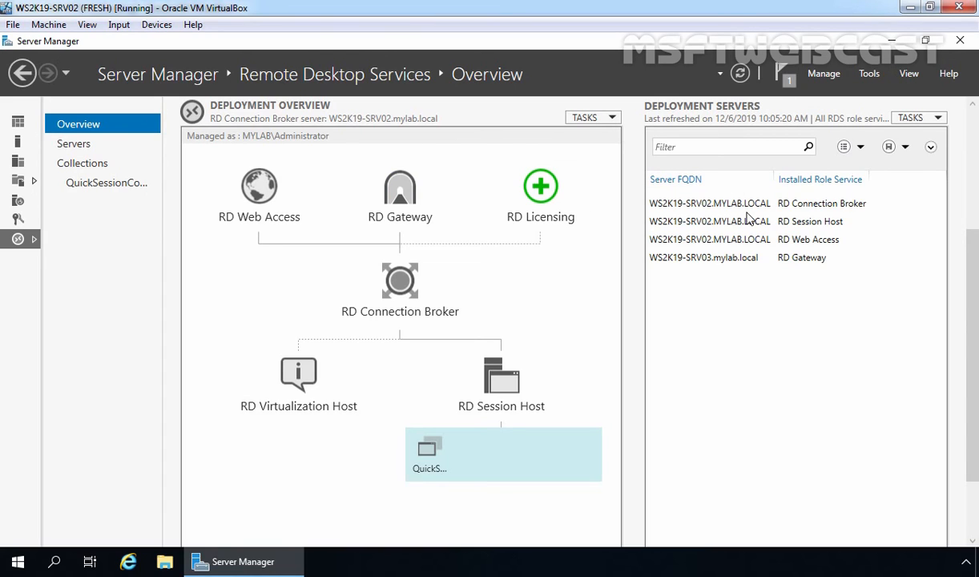
Step: Go to Collections > QuickSessionCollection and refresh its Connections list via TASKS > Refresh
click(84, 166)
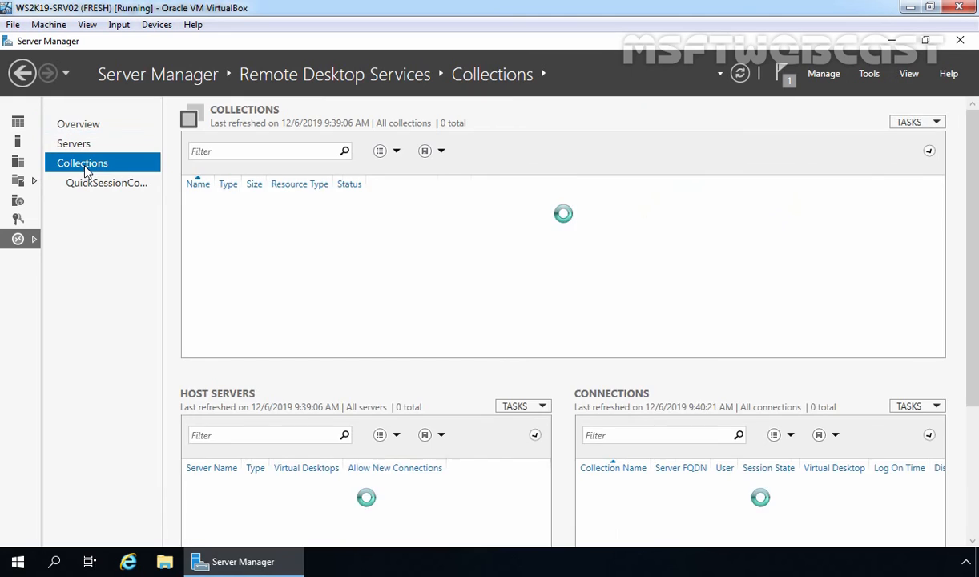
click(94, 185)
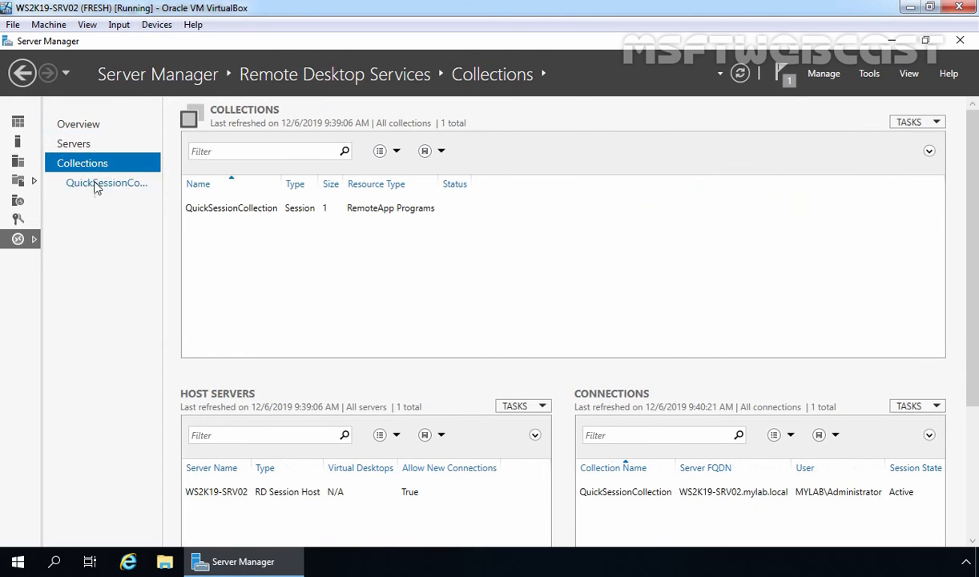
click(933, 122)
click(930, 142)
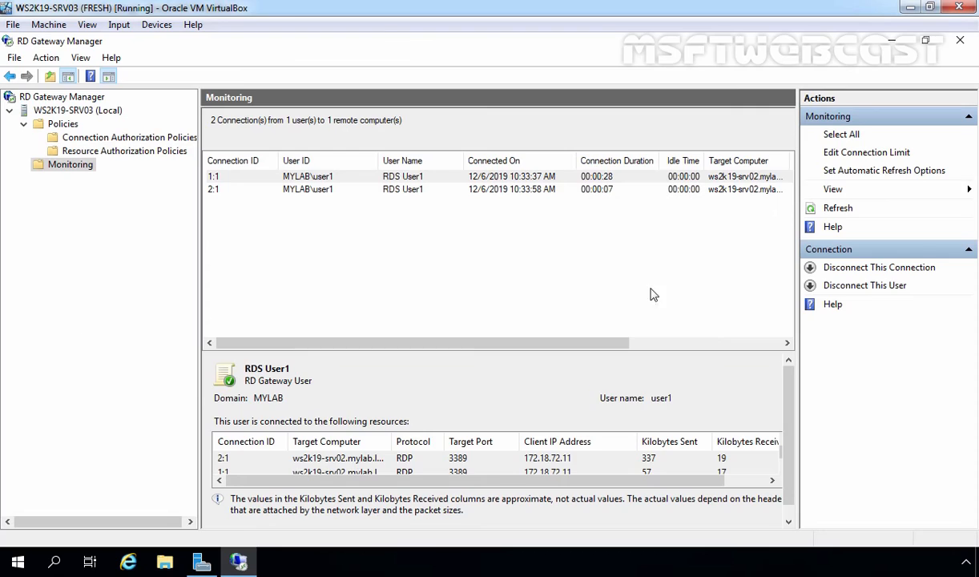
Step: Refresh monitoring, scroll to Transport, and select the HTTP and UDP connections in turn
click(841, 210)
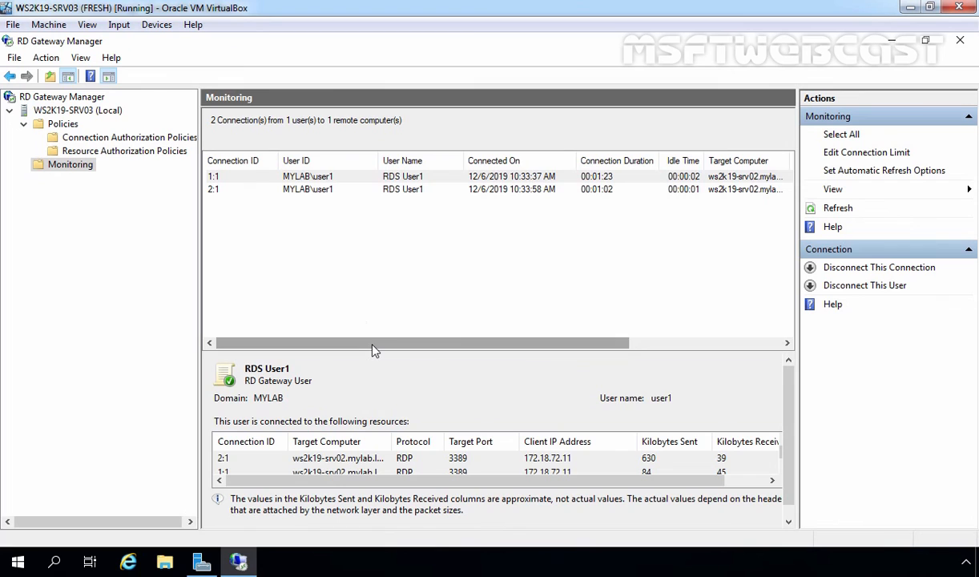
drag(372, 348, 553, 360)
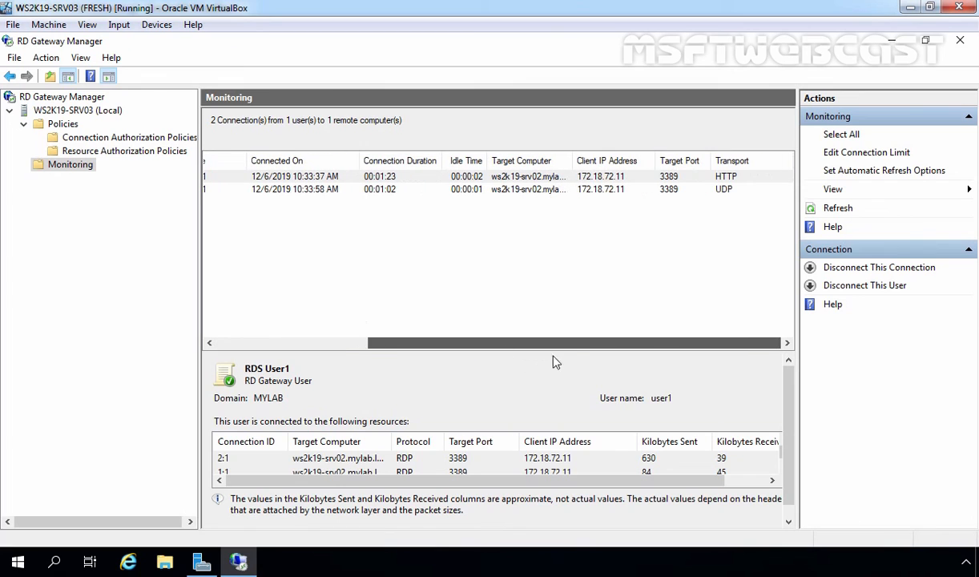
click(732, 177)
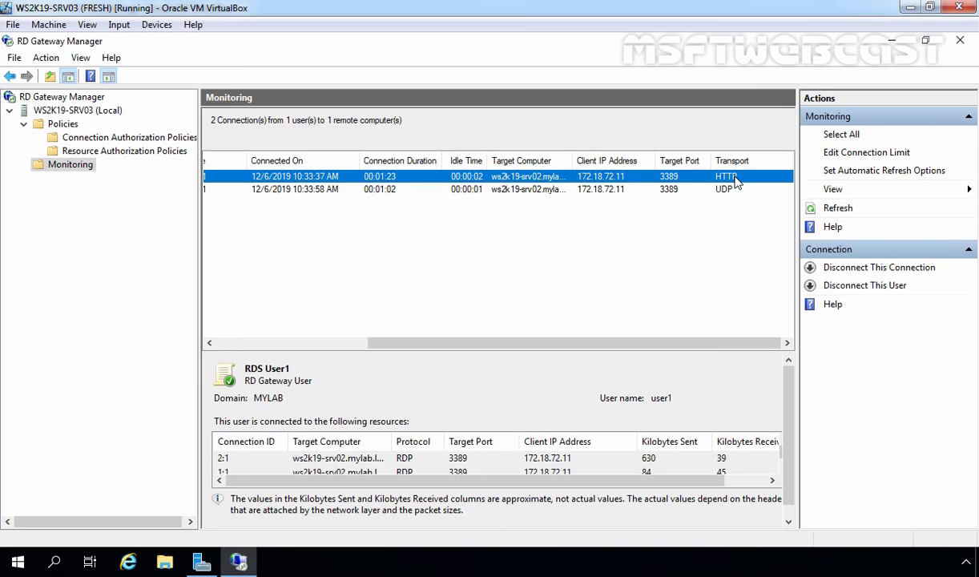
click(727, 190)
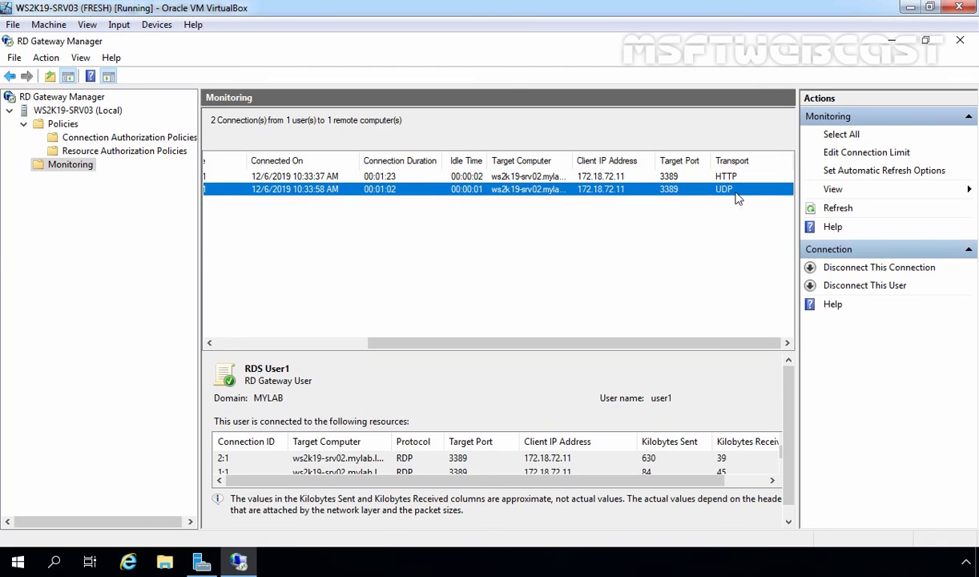